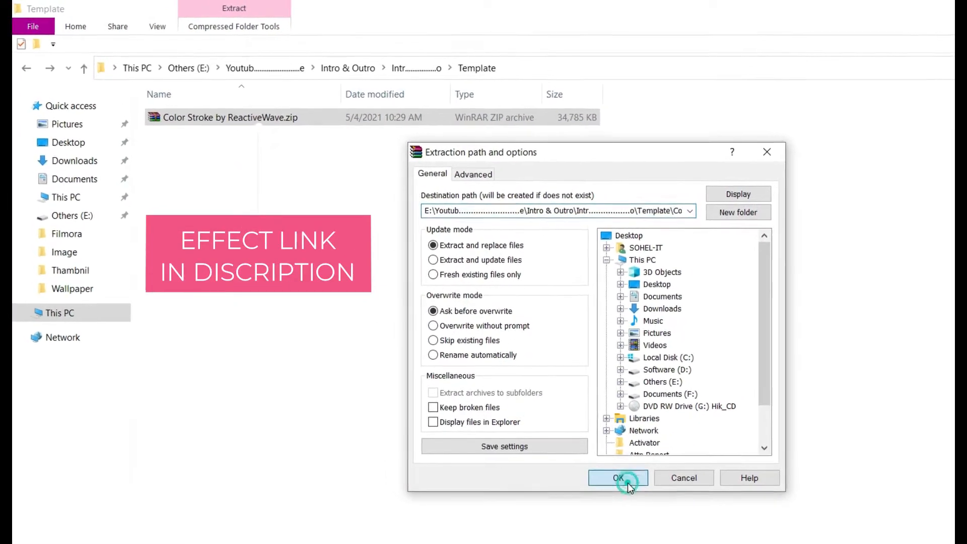
# - Extract the Color Stroke archive and open its inner folder of letter clips
pyautogui.click(619, 475)
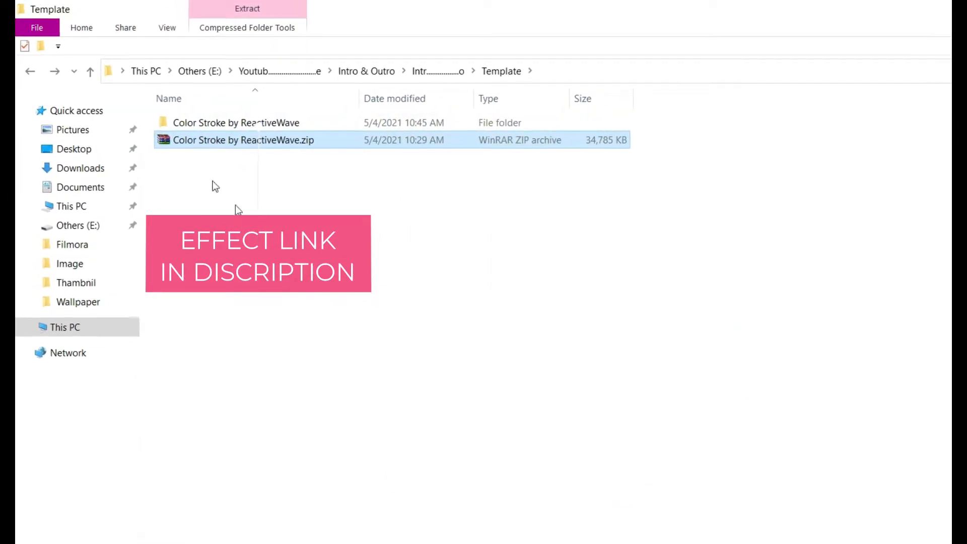
pyautogui.doubleClick(176, 123)
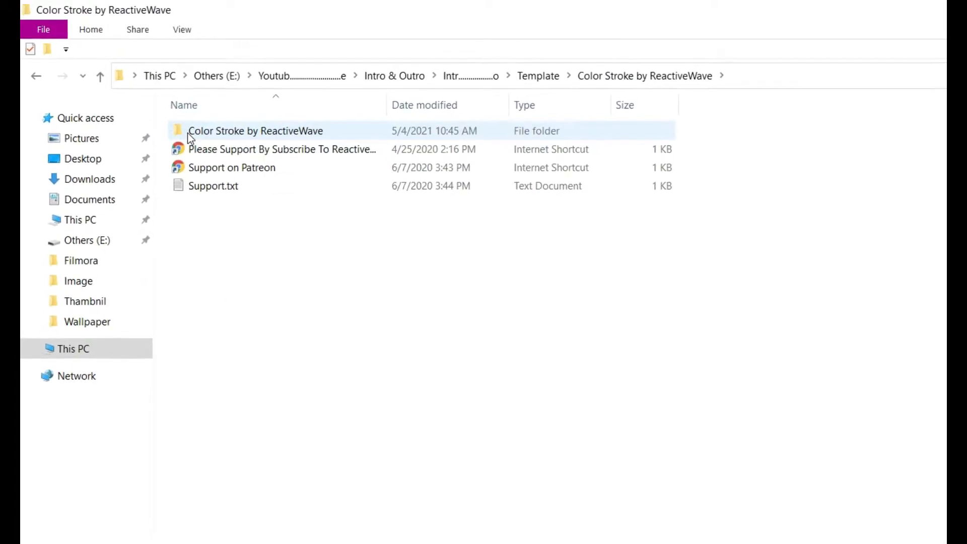
pyautogui.click(188, 131)
pyautogui.click(188, 131)
pyautogui.doubleClick(123, 99)
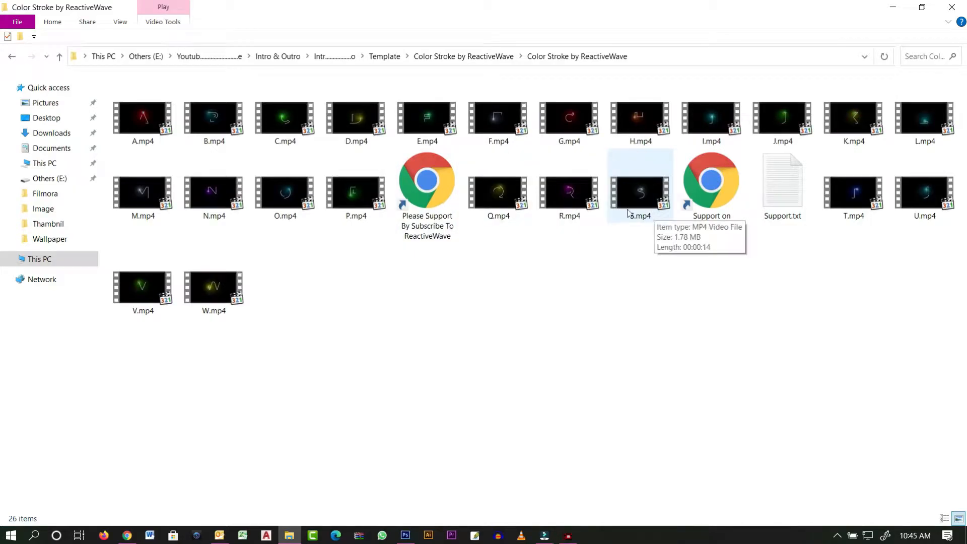
# - Preview the D.mp4 letter clip in MPC-HC
pyautogui.doubleClick(365, 118)
pyautogui.rightClick(368, 119)
pyautogui.click(391, 124)
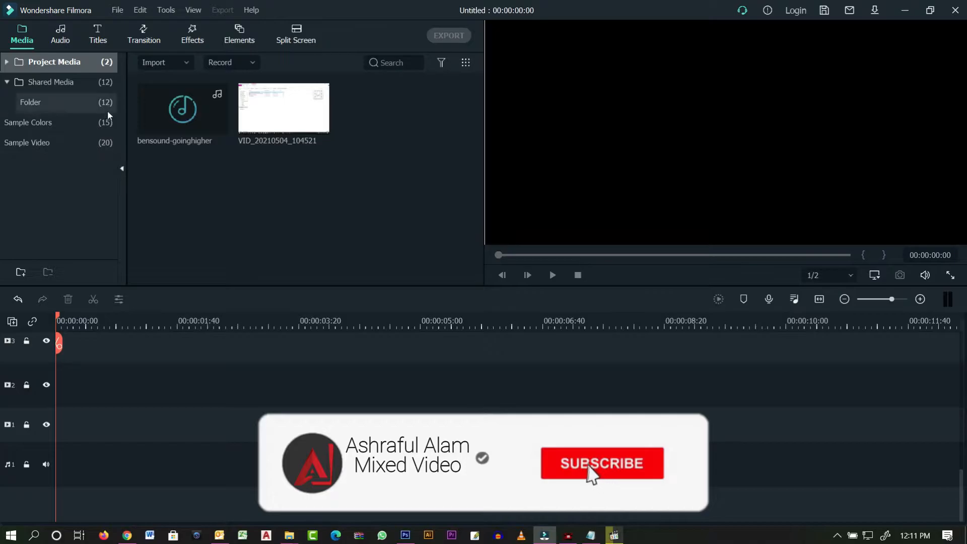
# - Import the I, N, T, R and O .mp4 letter clips into the project media
pyautogui.click(187, 62)
pyautogui.click(187, 83)
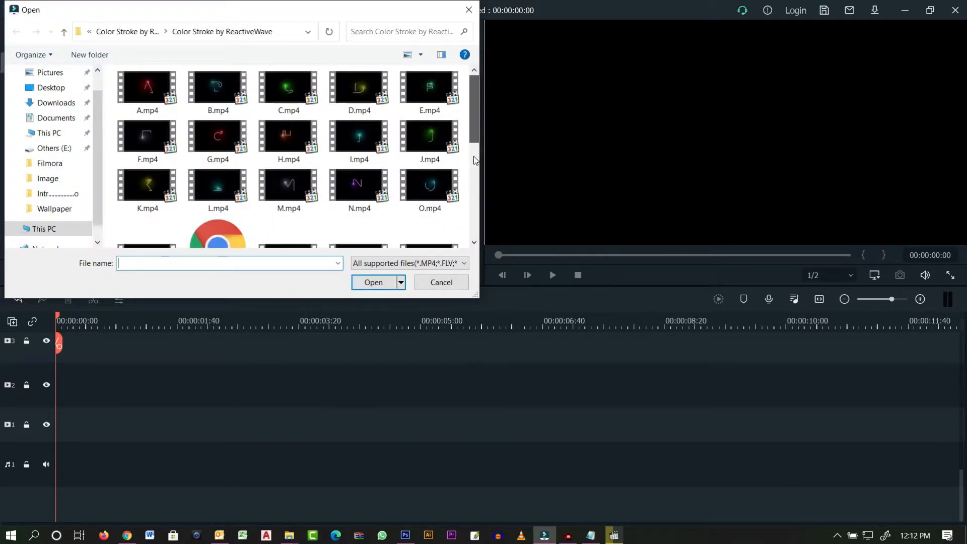
pyautogui.click(358, 137)
pyautogui.keyDown('ctrl'); pyautogui.click(358, 186); pyautogui.keyUp('ctrl')
pyautogui.moveTo(474, 129); pyautogui.dragTo(470, 153)
pyautogui.keyDown('ctrl'); pyautogui.click(219, 207); pyautogui.keyUp('ctrl')
pyautogui.keyDown('ctrl'); pyautogui.click(359, 116); pyautogui.keyUp('ctrl')
pyautogui.keyDown('ctrl'); pyautogui.click(430, 147); pyautogui.keyUp('ctrl')
pyautogui.click(373, 283)
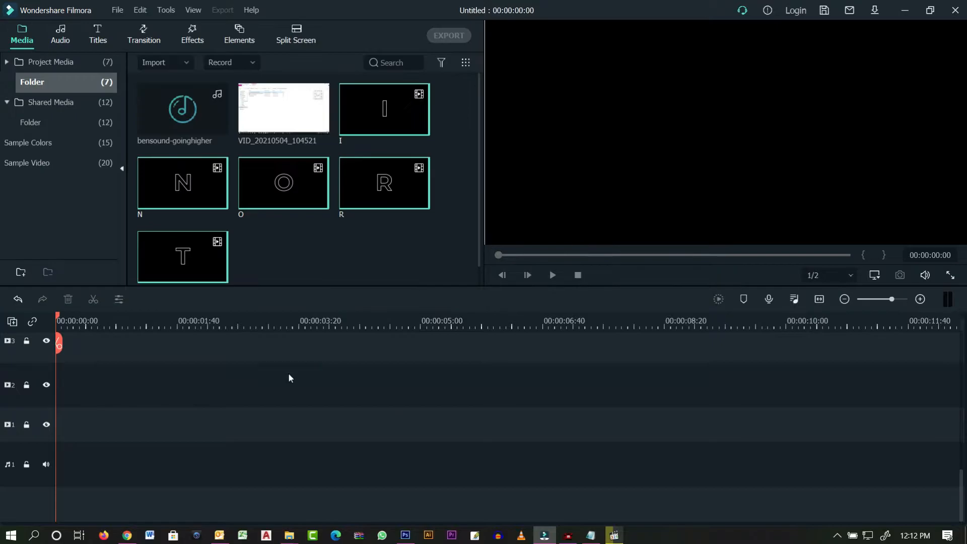
pyautogui.click(187, 63)
pyautogui.click(180, 85)
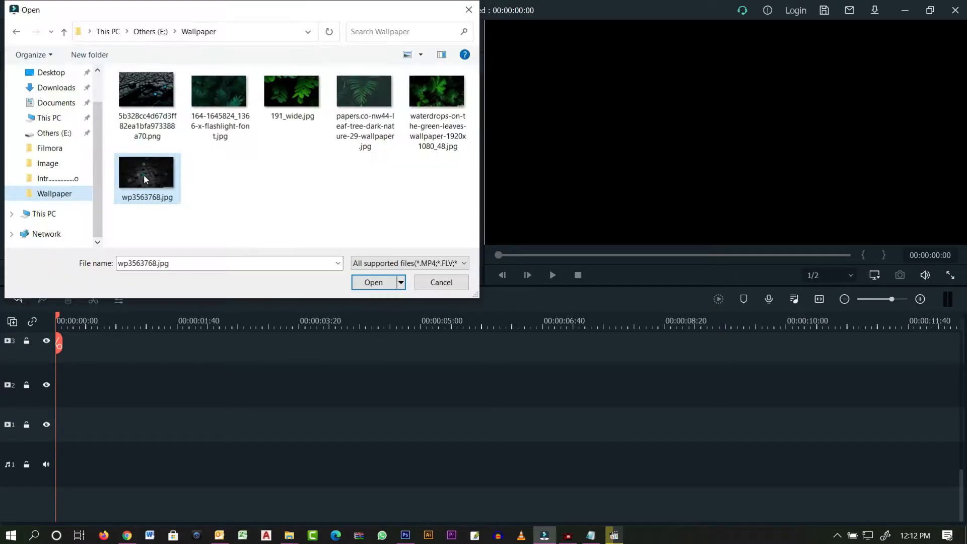
# - Import wp3563768.jpg, place it on video track 1 and extend it to 00:00:06:49
pyautogui.doubleClick(141, 177)
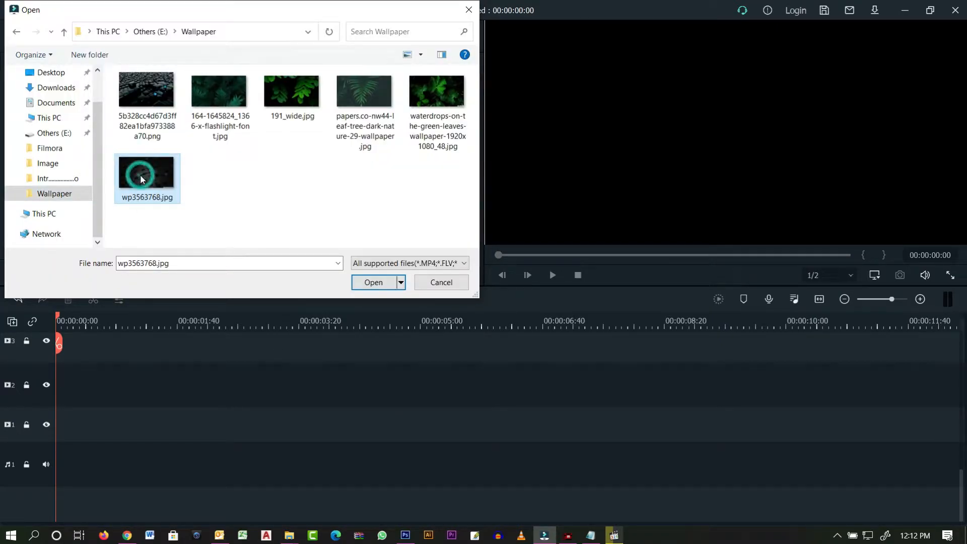
pyautogui.moveTo(280, 262); pyautogui.dragTo(1, 485)
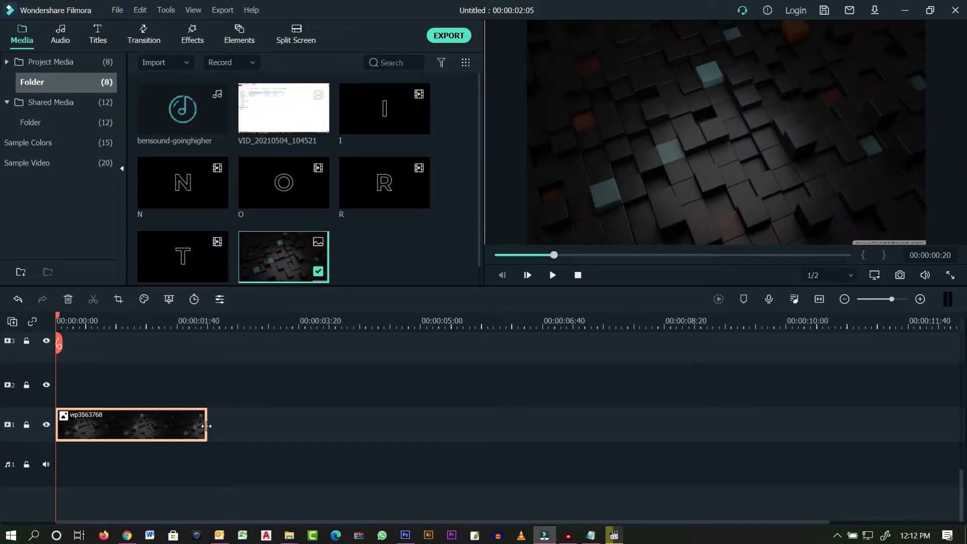
pyautogui.moveTo(208, 426); pyautogui.dragTo(525, 417)
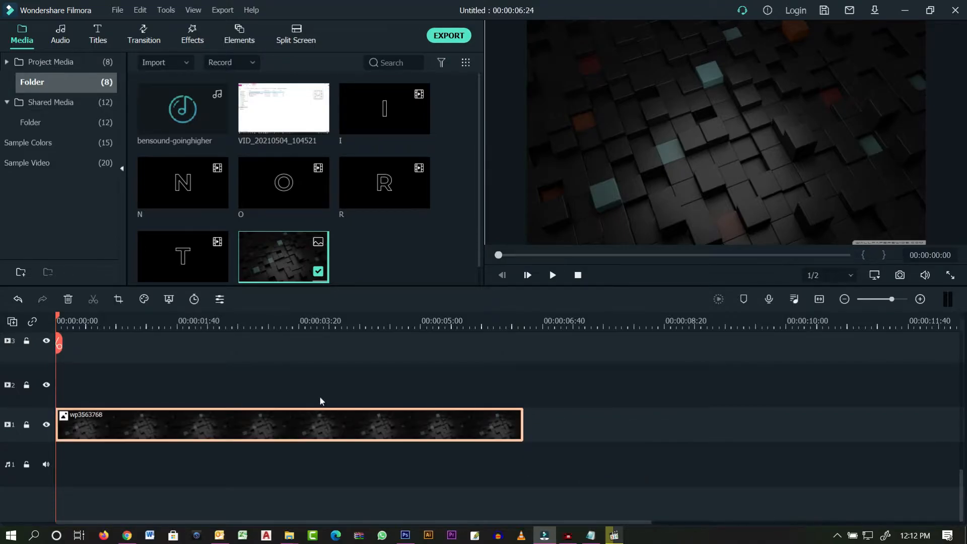
# - Place the I, N, T, R and O clips on video tracks 2–6 and render the preview
pyautogui.click(321, 395)
pyautogui.moveTo(384, 129); pyautogui.dragTo(3, 388)
pyautogui.moveTo(191, 192); pyautogui.dragTo(38, 355)
pyautogui.moveTo(180, 272); pyautogui.dragTo(36, 348)
pyautogui.moveTo(375, 194); pyautogui.dragTo(30, 345)
pyautogui.moveTo(282, 194); pyautogui.dragTo(4, 338)
pyautogui.scroll(3, 224, 437)
pyautogui.click(311, 413)
pyautogui.scroll(-5, 323, 411)
pyautogui.click(714, 300)
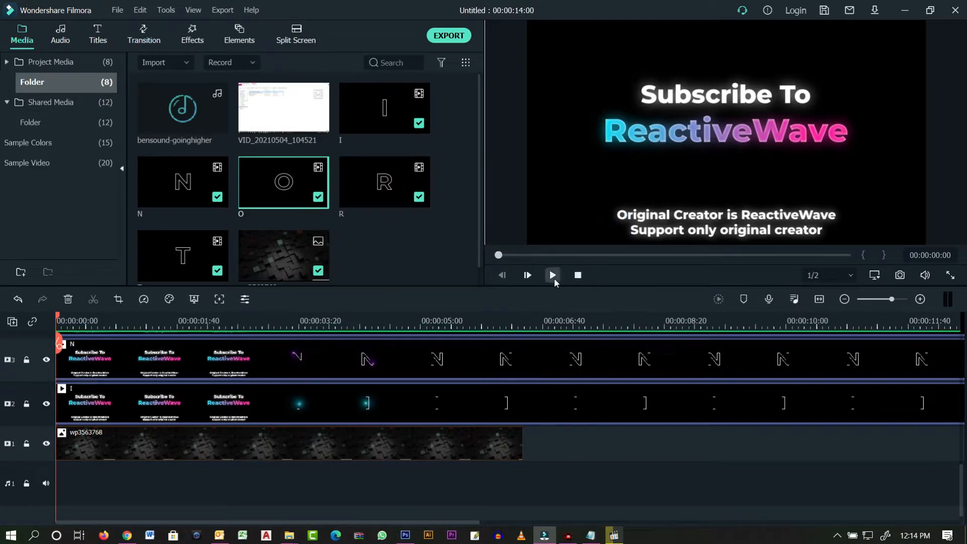
# - Split all clips at 00:00:02:00 and delete the opening parts before it
pyautogui.click(554, 278)
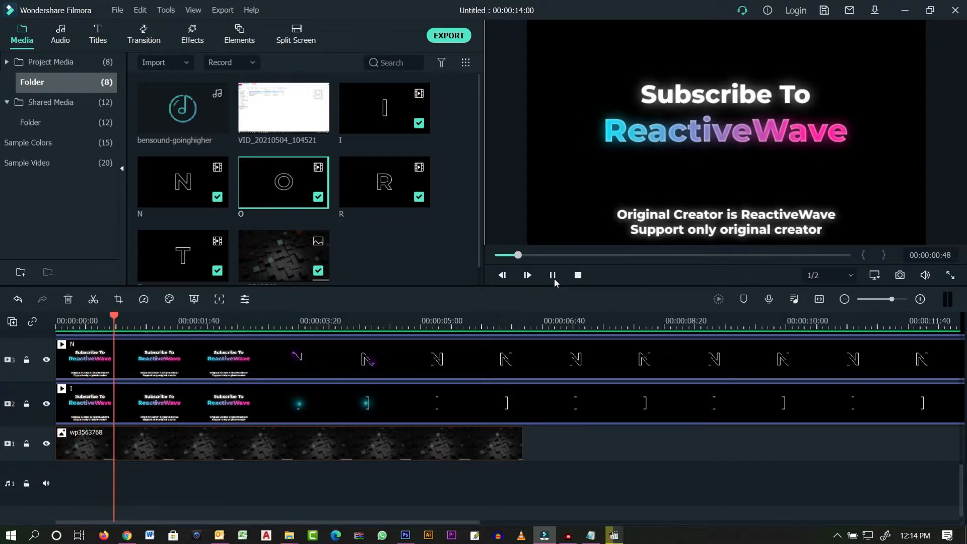
pyautogui.click(554, 278)
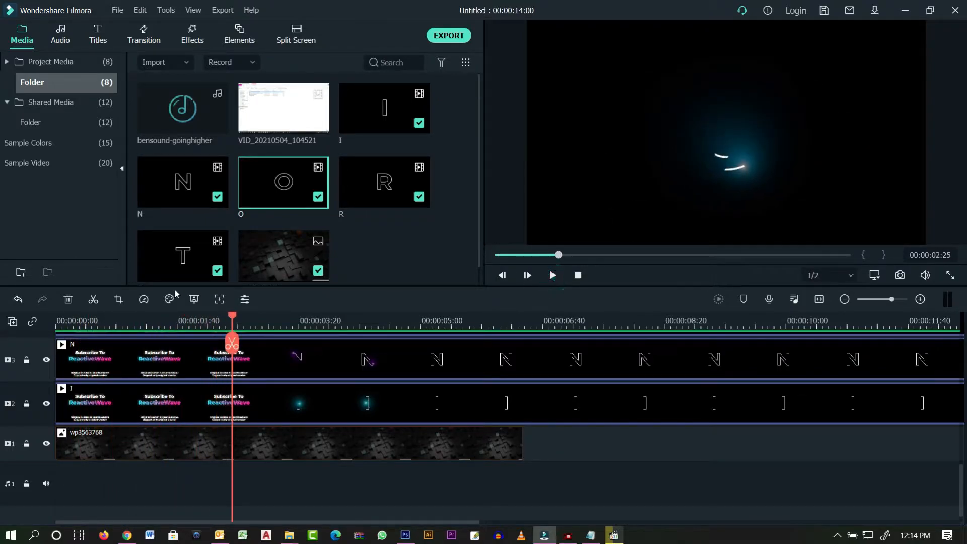
pyautogui.moveTo(197, 324); pyautogui.dragTo(798, 339)
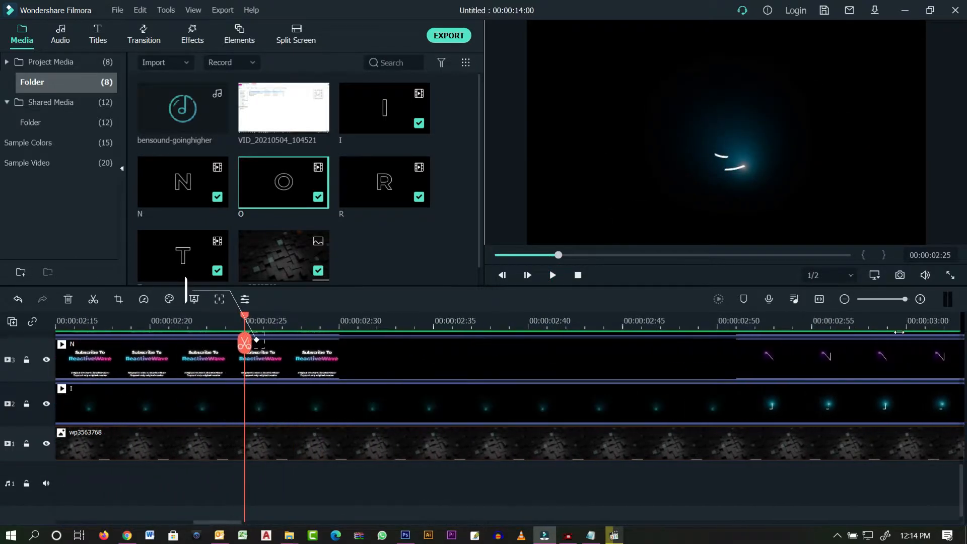
pyautogui.moveTo(200, 318)
pyautogui.mouseDown()
pyautogui.moveTo(55, 323)
pyautogui.moveTo(321, 330)
pyautogui.moveTo(267, 332)
pyautogui.mouseUp()
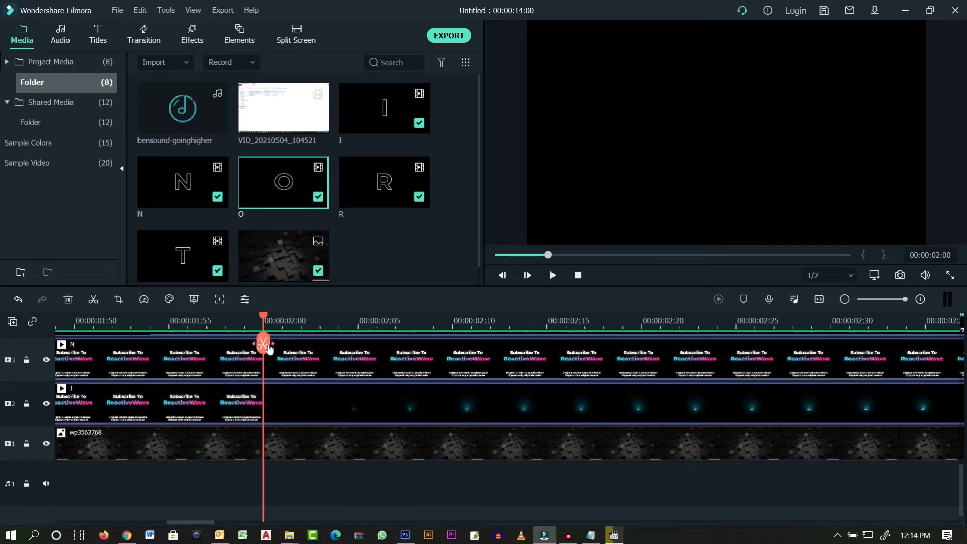
pyautogui.scroll(2, 321, 482)
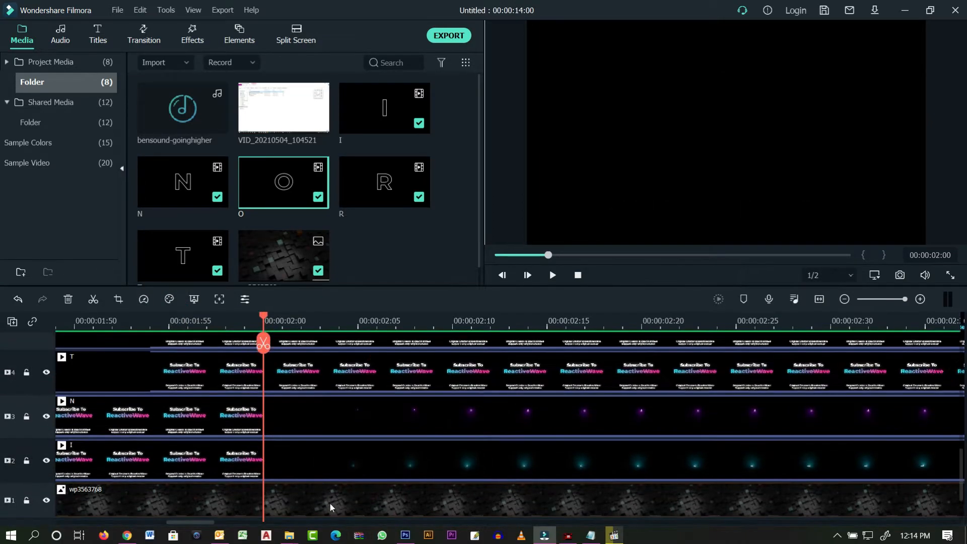
pyautogui.scroll(10, 331, 501)
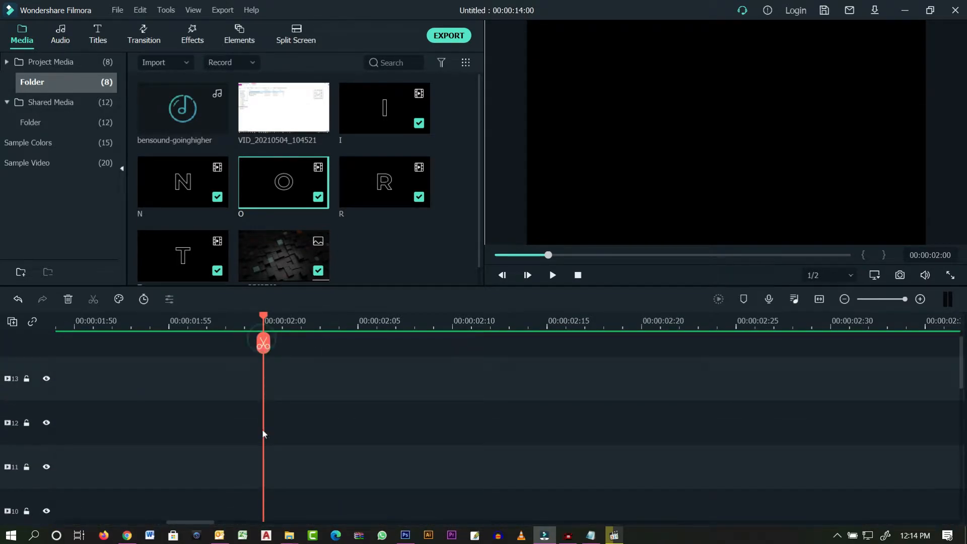
pyautogui.scroll(-7, 250, 436)
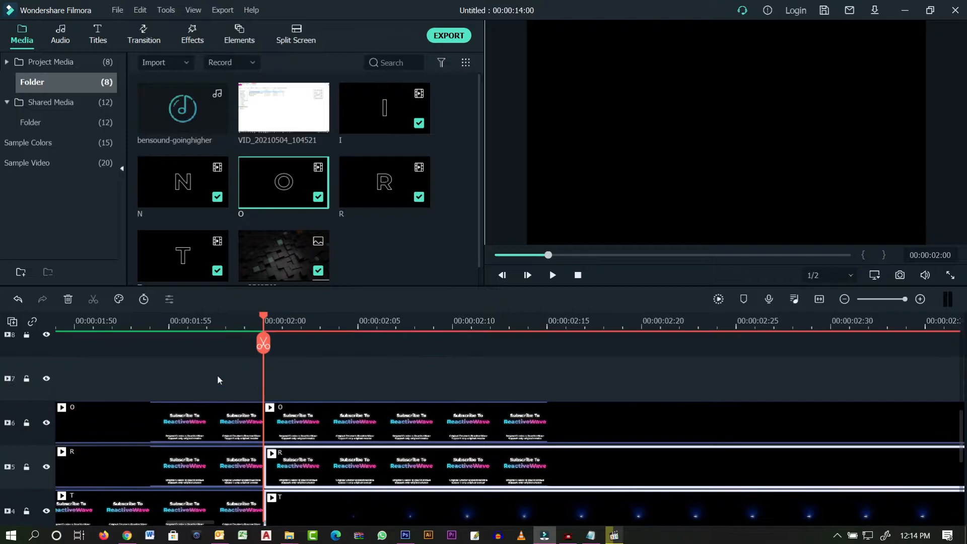
pyautogui.scroll(-5, 219, 423)
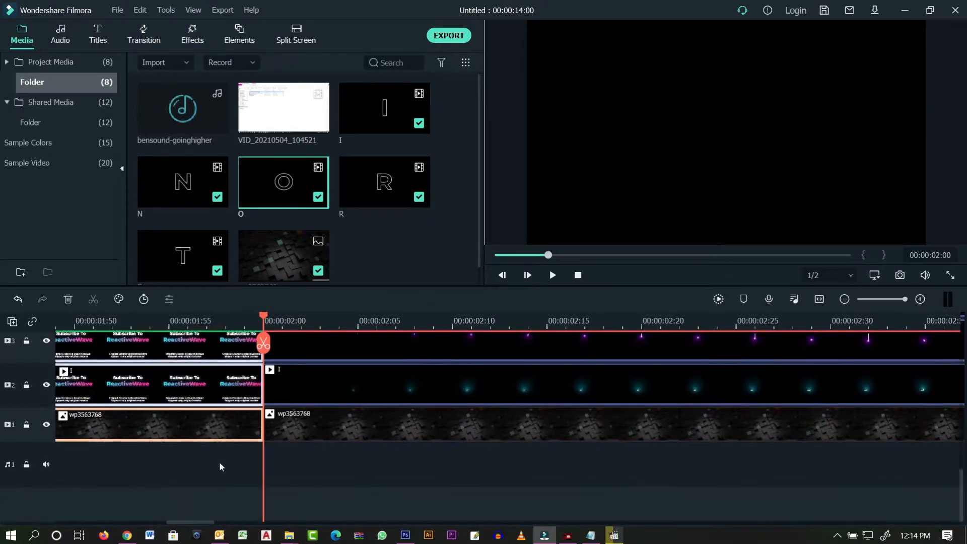
pyautogui.press('Delete')
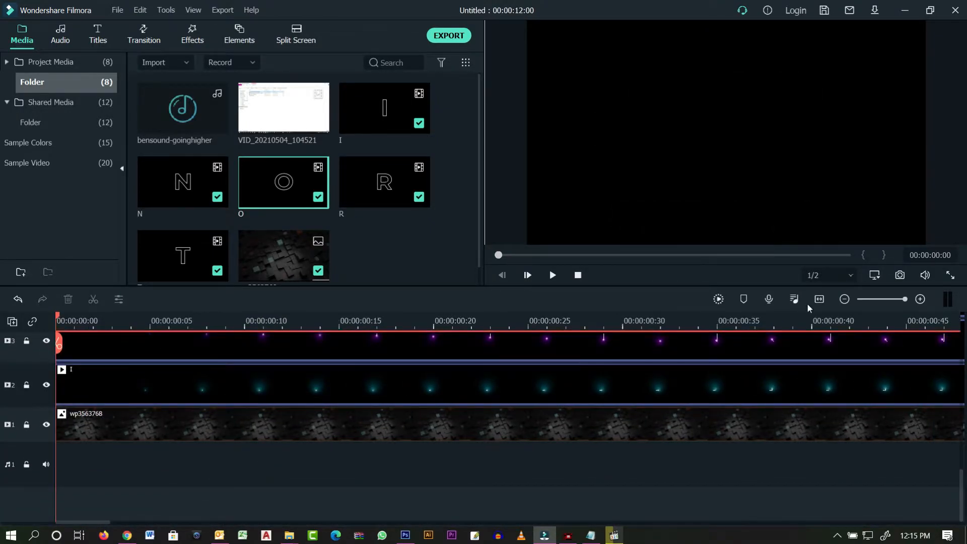
# - Extend the wallpaper clip to 00:00:11:42
pyautogui.click(820, 300)
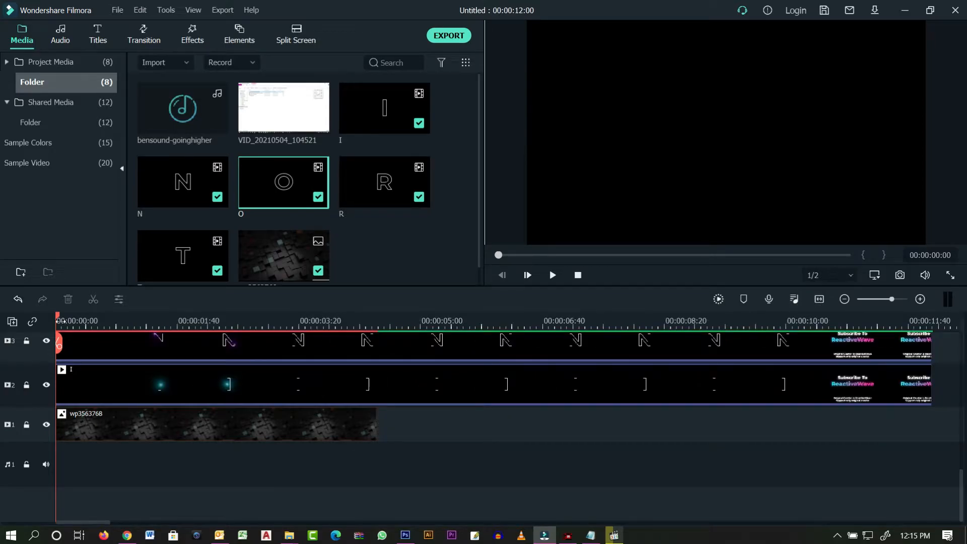
pyautogui.moveTo(378, 425); pyautogui.dragTo(862, 428)
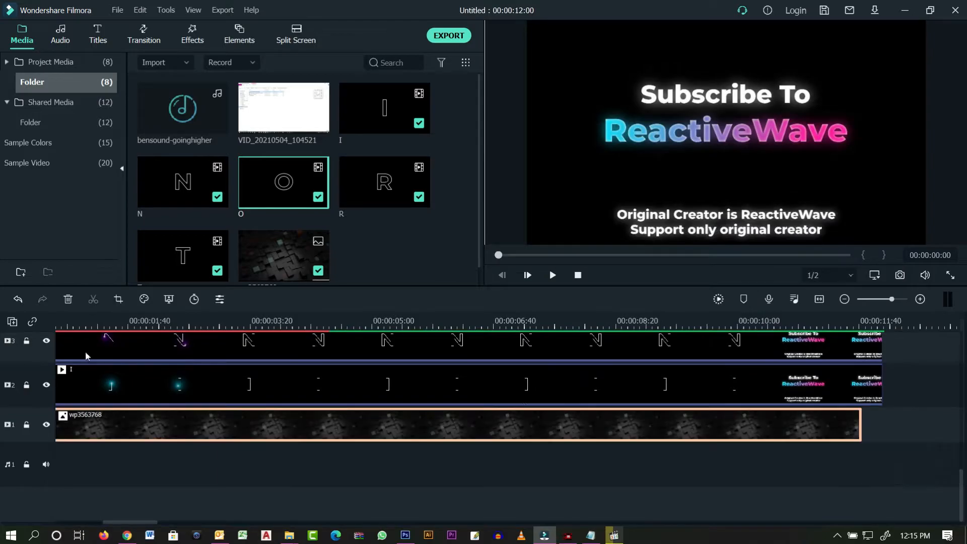
pyautogui.click(819, 300)
# - Play the letter animation from the start, pausing at 00:00:05:04
pyautogui.moveTo(58, 317); pyautogui.dragTo(411, 345)
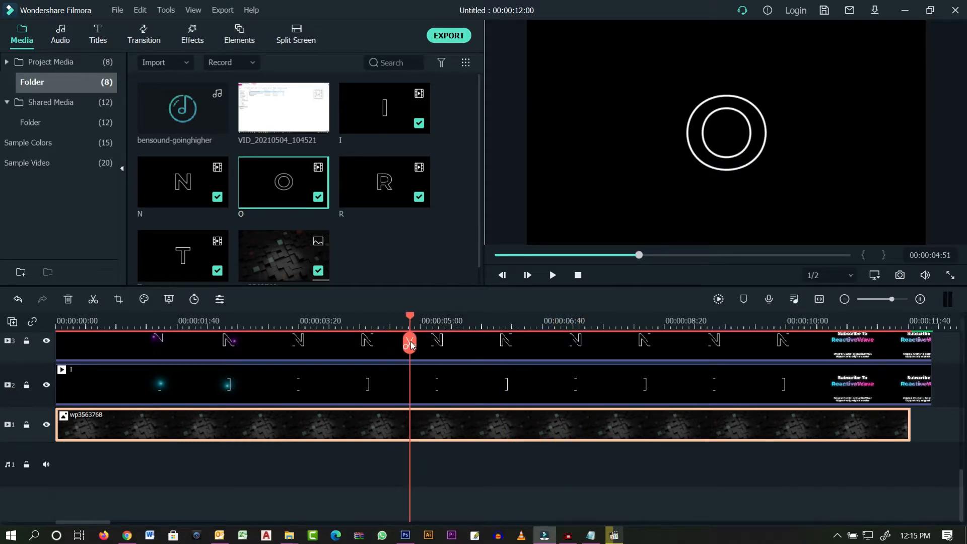
pyautogui.scroll(3, 760, 376)
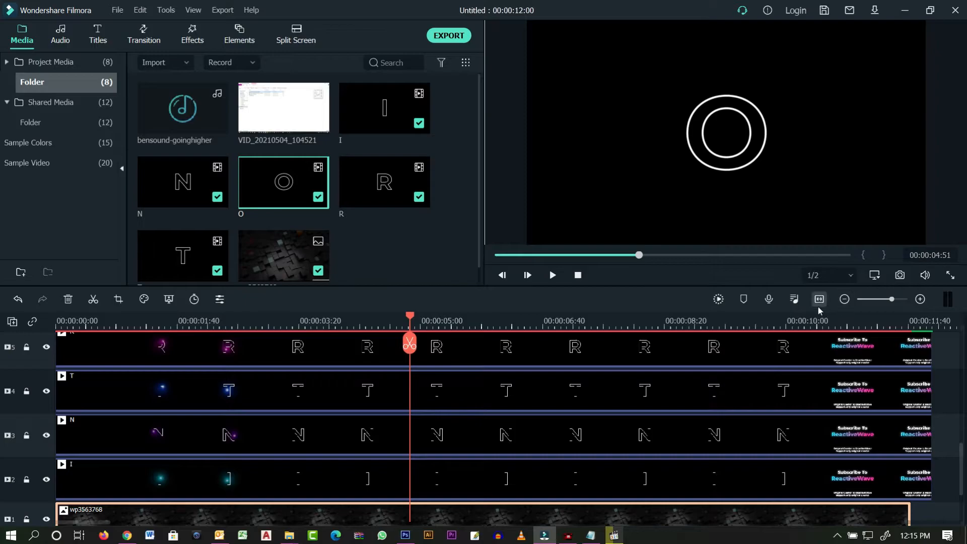
pyautogui.moveTo(409, 318); pyautogui.dragTo(2, 338)
pyautogui.click(553, 276)
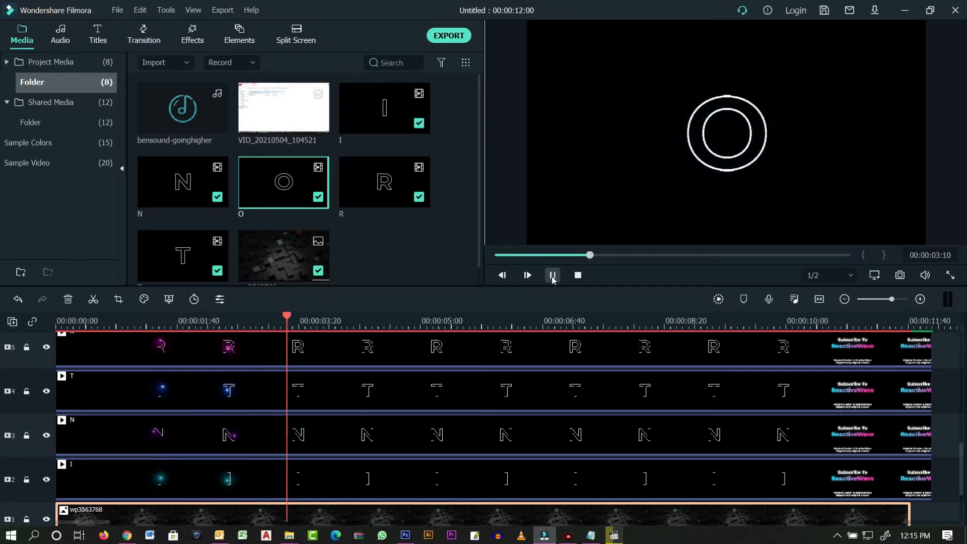
pyautogui.click(553, 276)
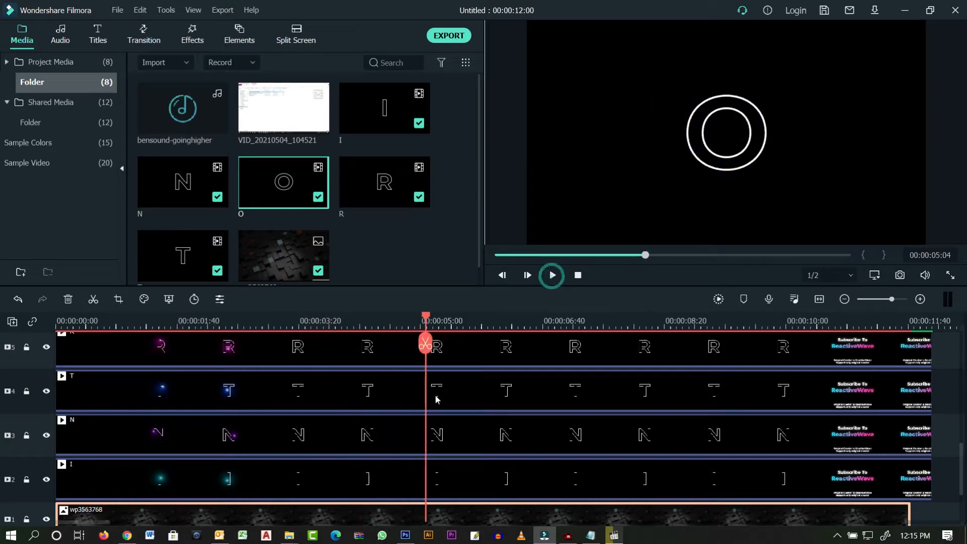
pyautogui.scroll(-3, 520, 412)
# - Split all clips at 00:00:05:04 and delete everything after that point
pyautogui.moveTo(809, 487); pyautogui.dragTo(753, 263)
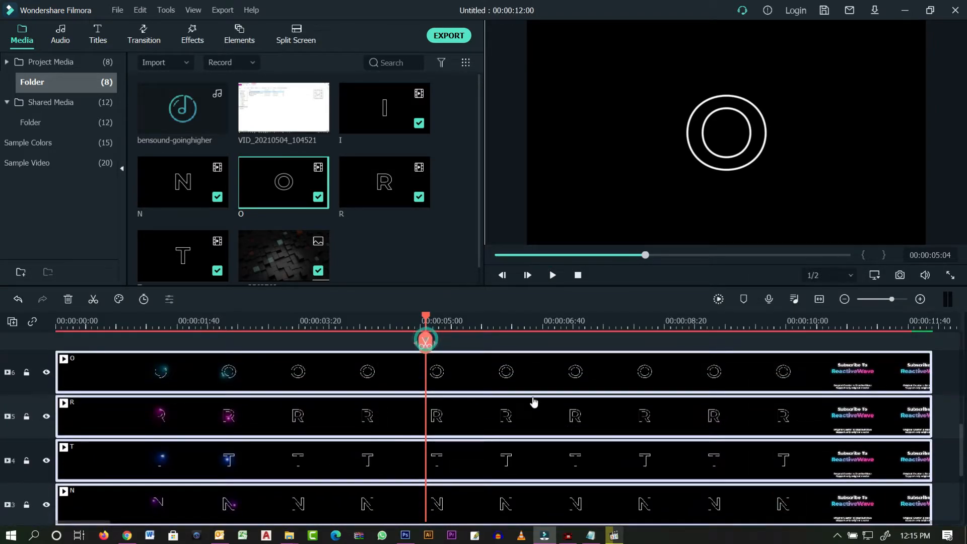
pyautogui.hotkey('ctrl', 'b')
pyautogui.press('Delete')
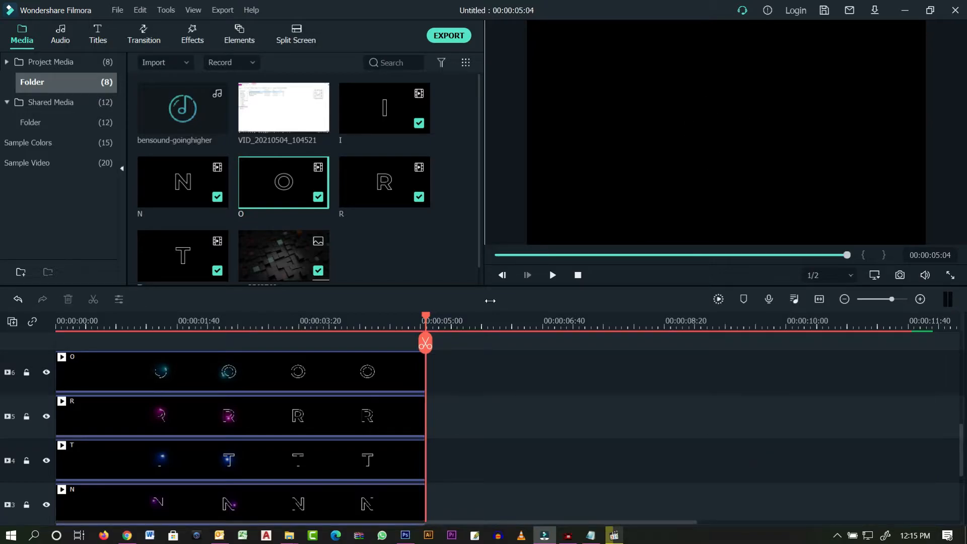
pyautogui.click(820, 299)
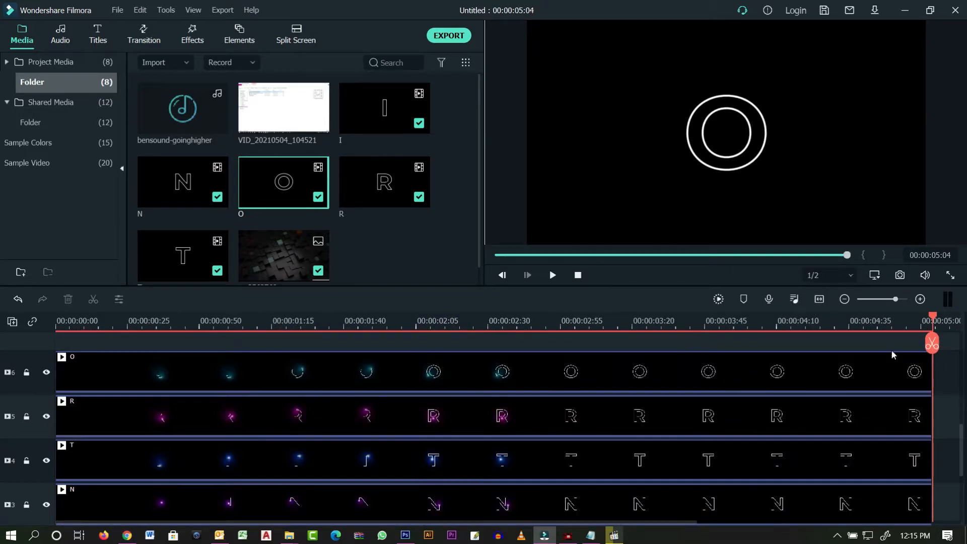
pyautogui.click(499, 256)
pyautogui.scroll(-3, 219, 461)
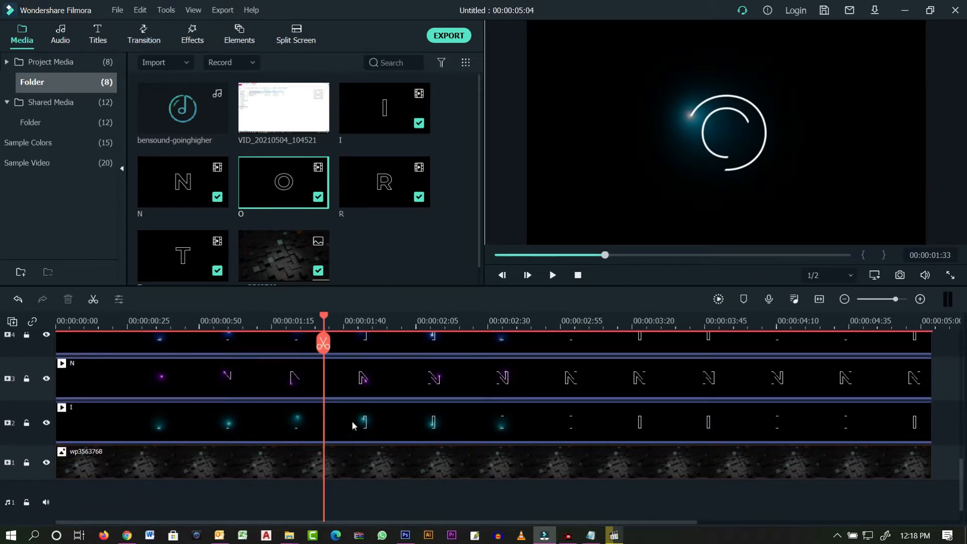
# - Open the properties of the I letter clip
pyautogui.click(352, 421)
pyautogui.rightClick(352, 421)
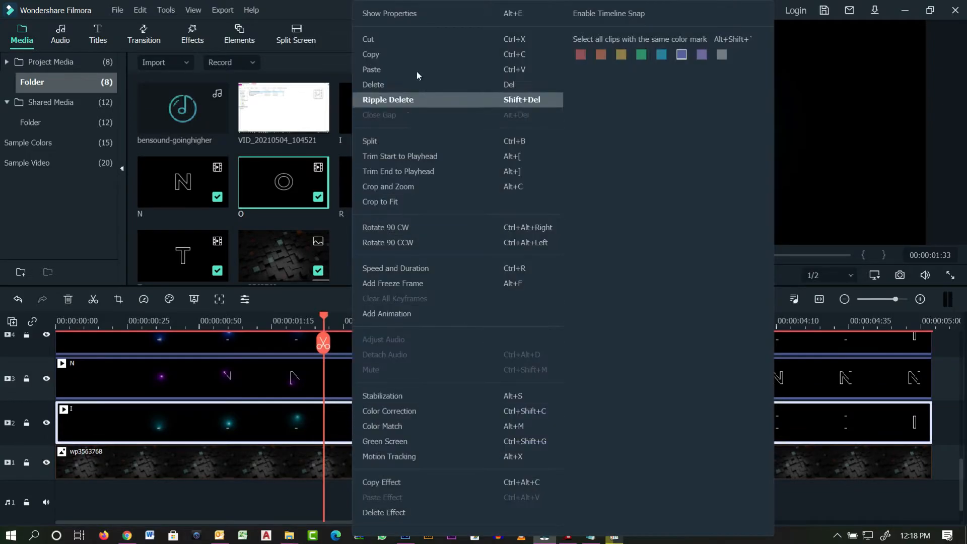
pyautogui.click(406, 14)
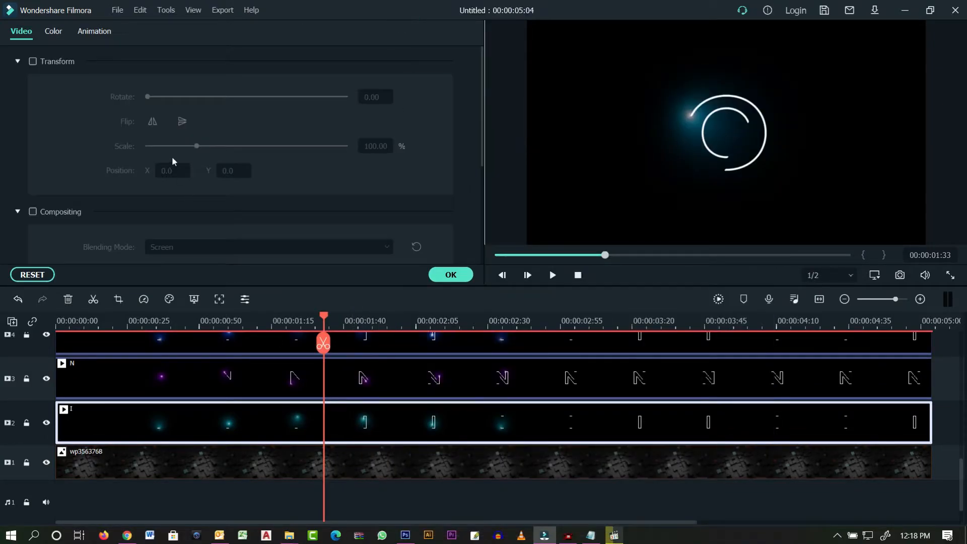
# - Enable compositing and set the I and N clips to Screen blending
pyautogui.click(33, 212)
pyautogui.scroll(-2, 385, 184)
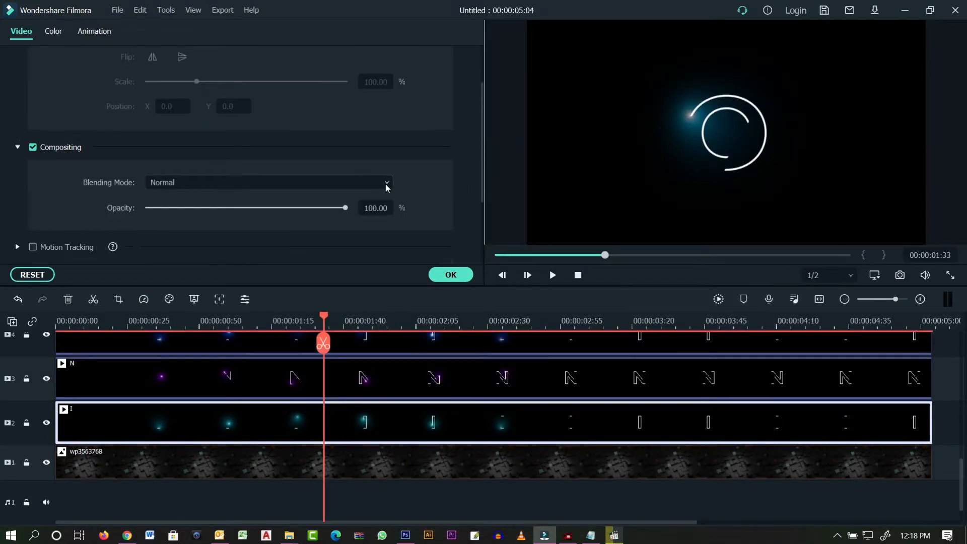
pyautogui.click(383, 191)
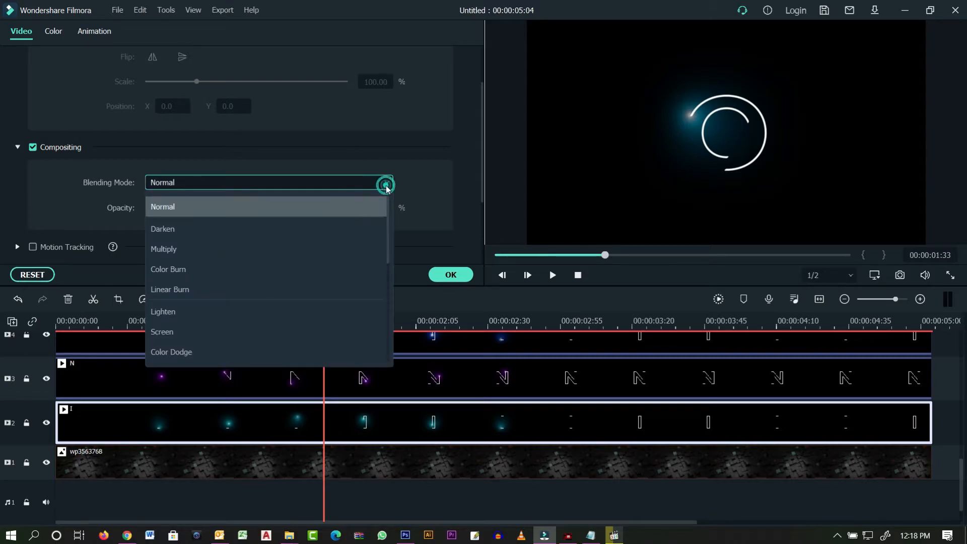
pyautogui.click(195, 334)
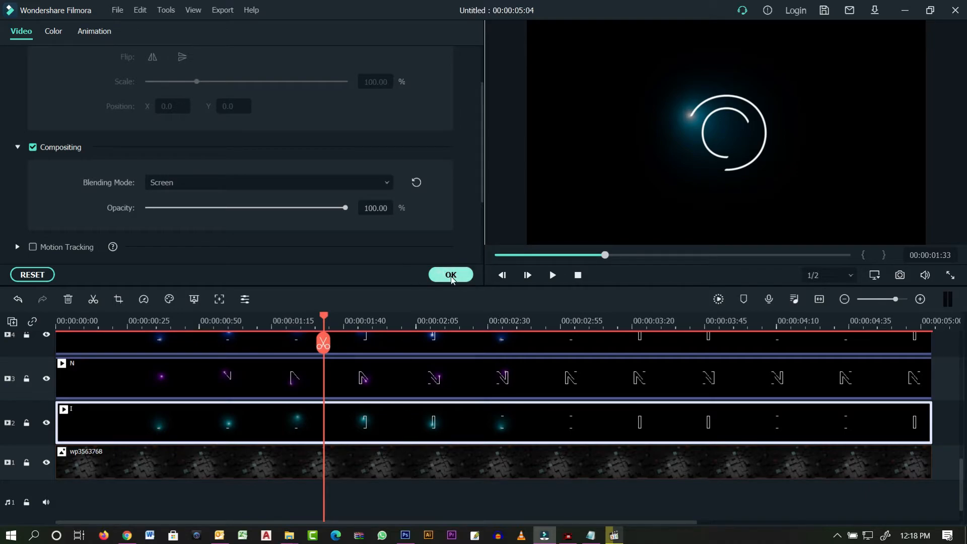
pyautogui.click(386, 382)
pyautogui.click(217, 182)
pyautogui.click(184, 328)
# - Set the T, R and O clips to Screen blending and confirm
pyautogui.click(383, 348)
pyautogui.click(217, 182)
pyautogui.click(181, 332)
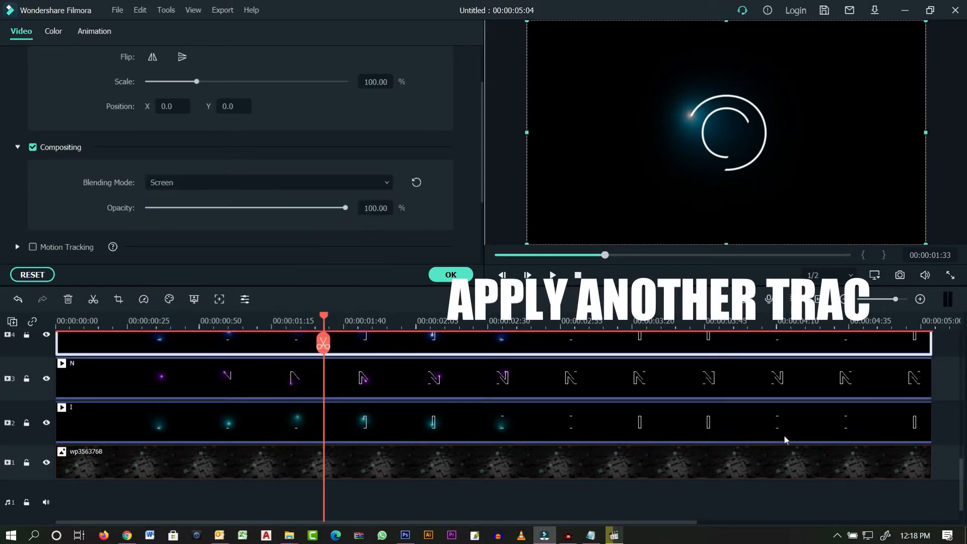
pyautogui.scroll(2, 706, 419)
pyautogui.click(746, 368)
pyautogui.click(223, 183)
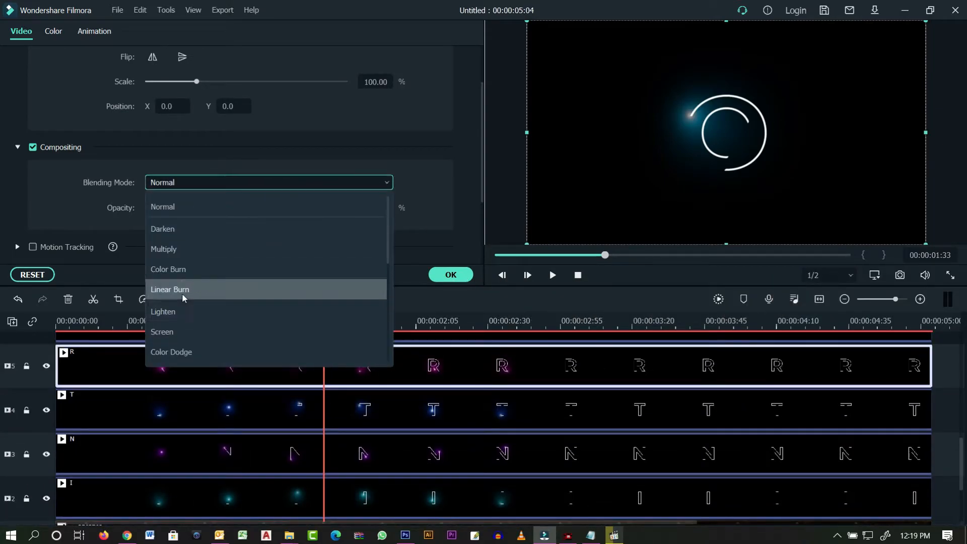
pyautogui.click(174, 332)
pyautogui.scroll(2, 469, 419)
pyautogui.click(376, 398)
pyautogui.click(212, 183)
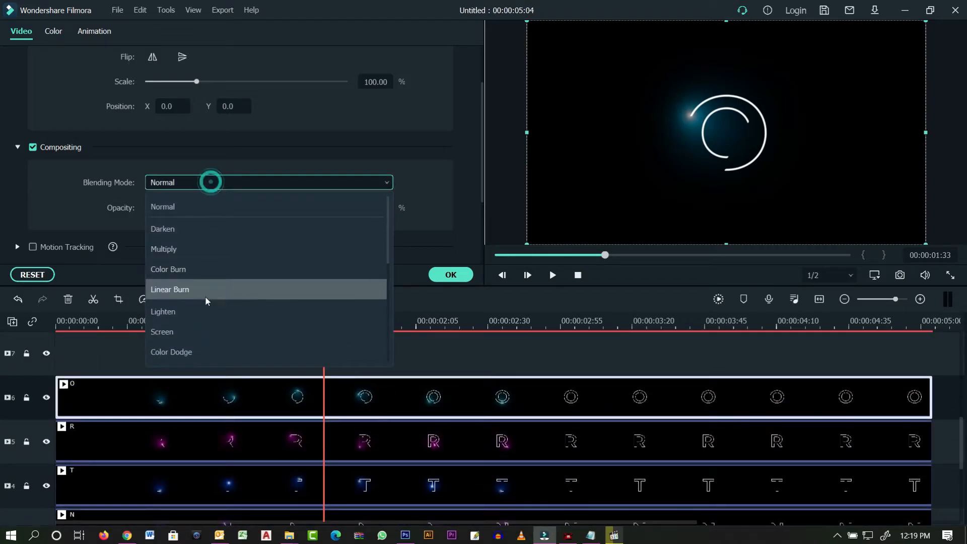
pyautogui.click(175, 332)
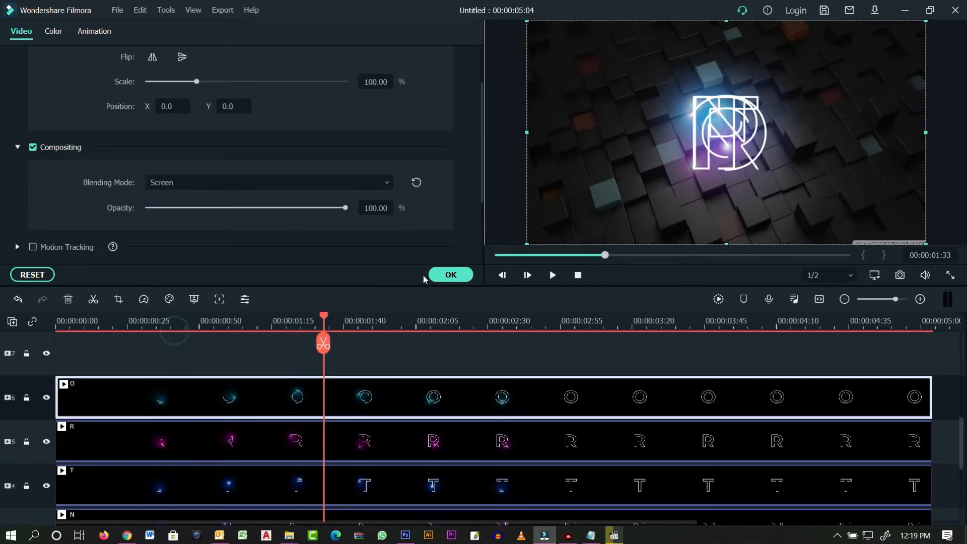
pyautogui.click(467, 276)
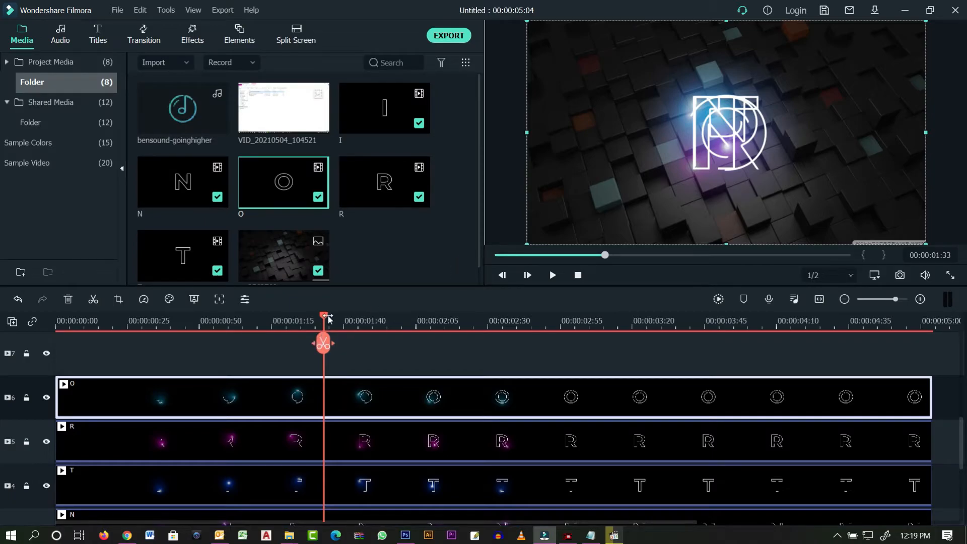
# - Scale the I clip to 80% and move it to X -300
pyautogui.moveTo(325, 319); pyautogui.dragTo(328, 318)
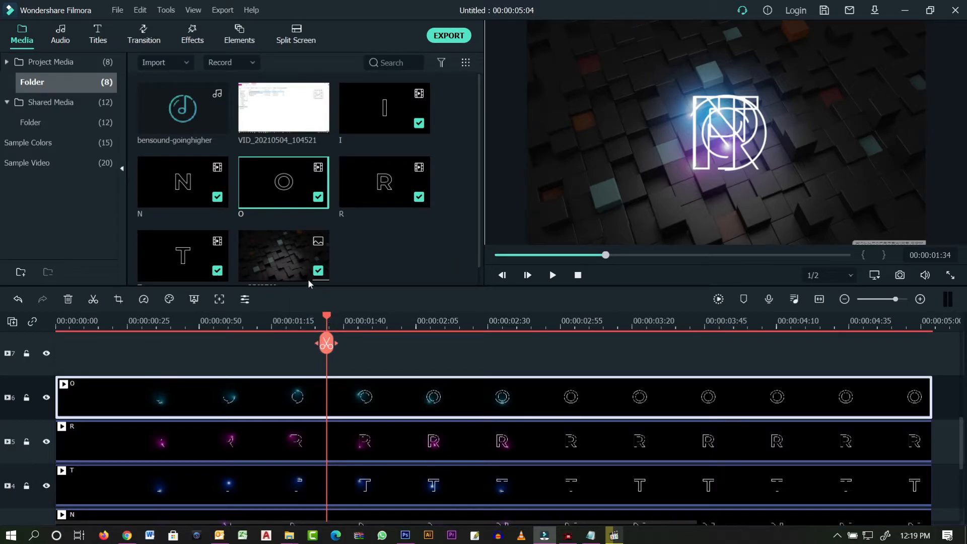
pyautogui.scroll(-5, 383, 491)
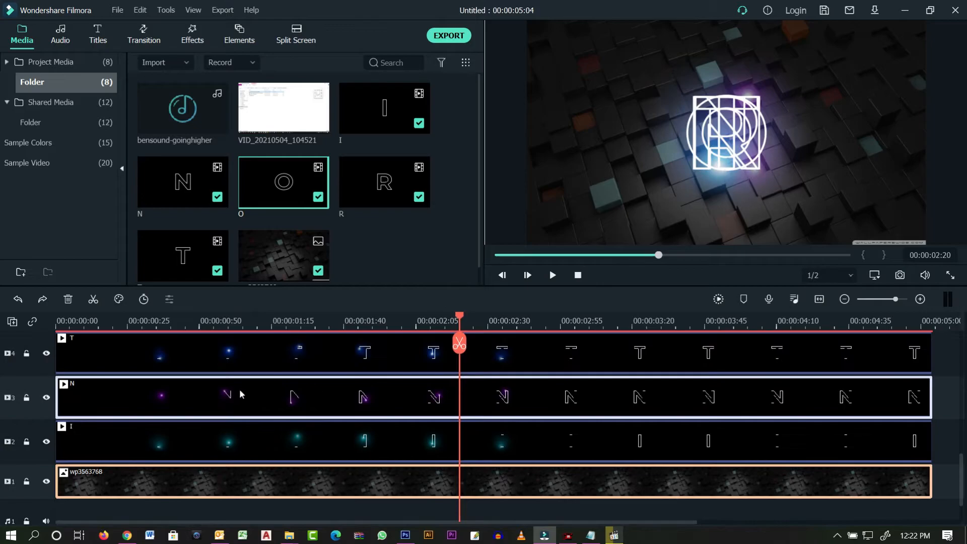
pyautogui.scroll(-2, 312, 441)
pyautogui.click(319, 385)
pyautogui.rightClick(319, 385)
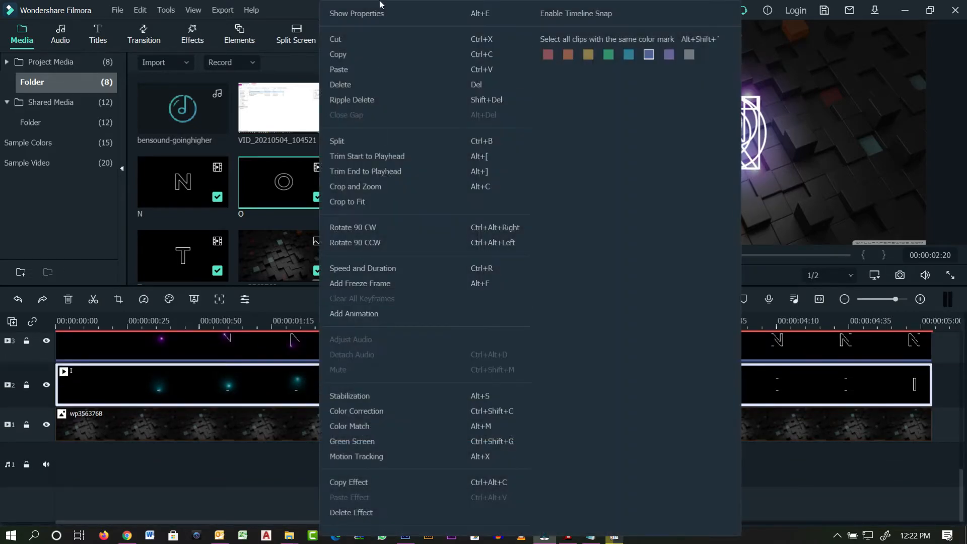
pyautogui.click(353, 12)
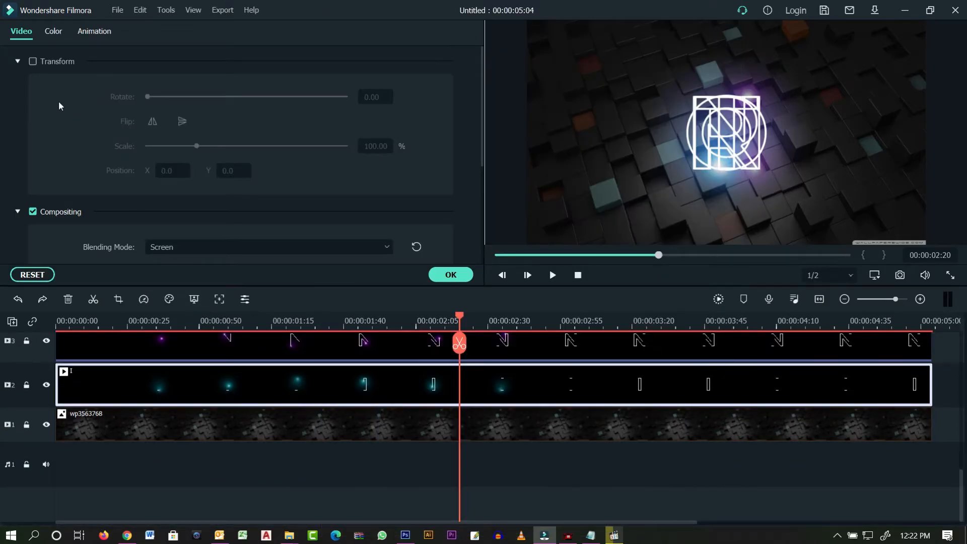
pyautogui.click(29, 60)
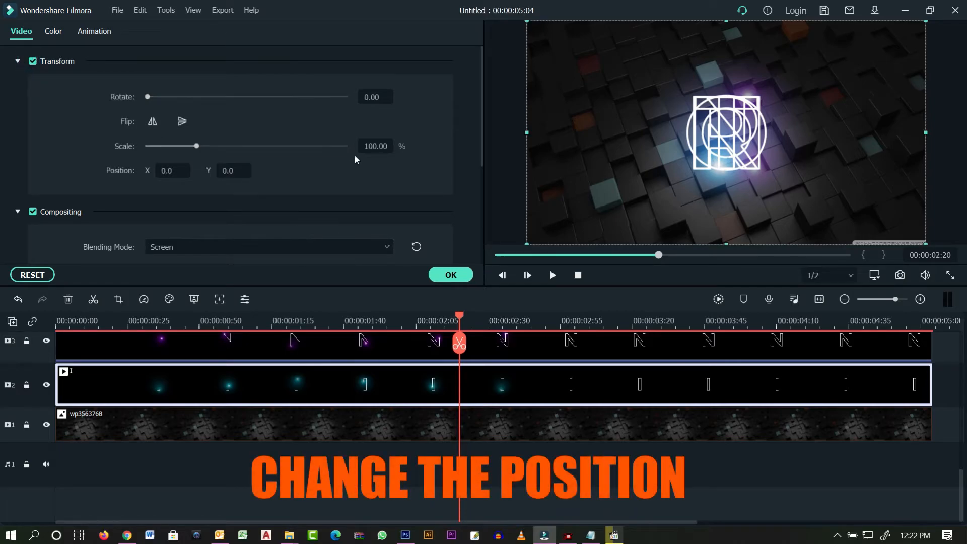
pyautogui.click(369, 146)
pyautogui.click(336, 186)
pyautogui.click(186, 171)
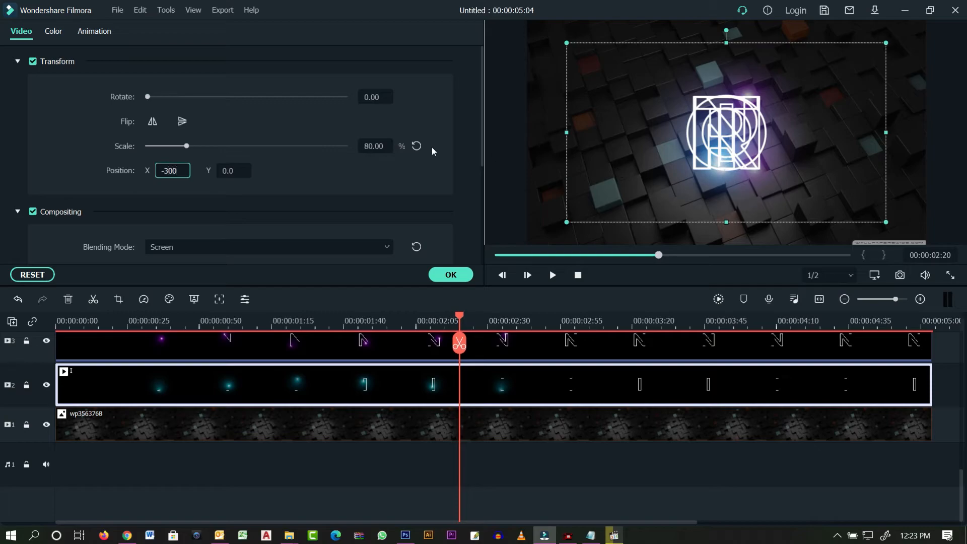
pyautogui.click(307, 178)
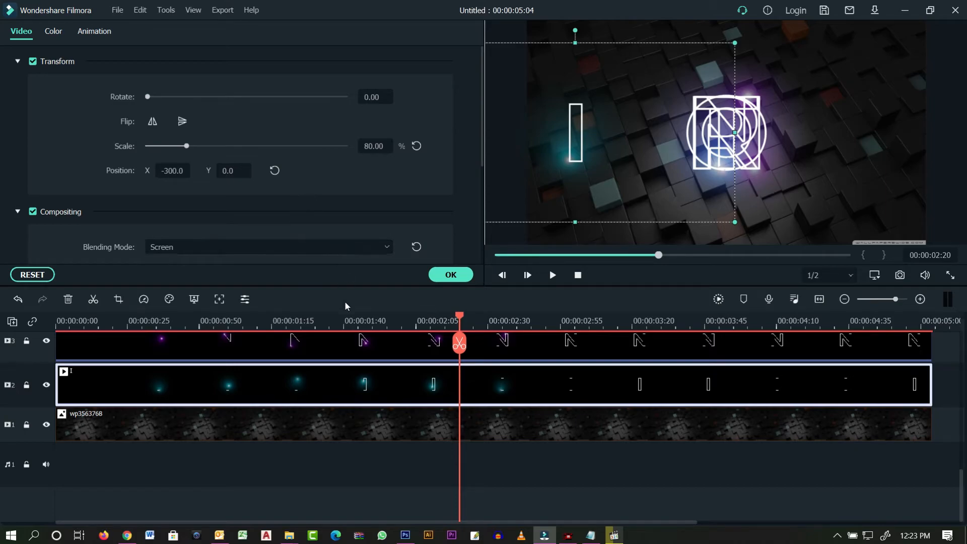
# - Scale the N clip to 80% and move it to X -180
pyautogui.click(351, 353)
pyautogui.click(387, 151)
pyautogui.write('80')
pyautogui.click(301, 178)
pyautogui.click(177, 172)
pyautogui.write('-180')
pyautogui.click(343, 183)
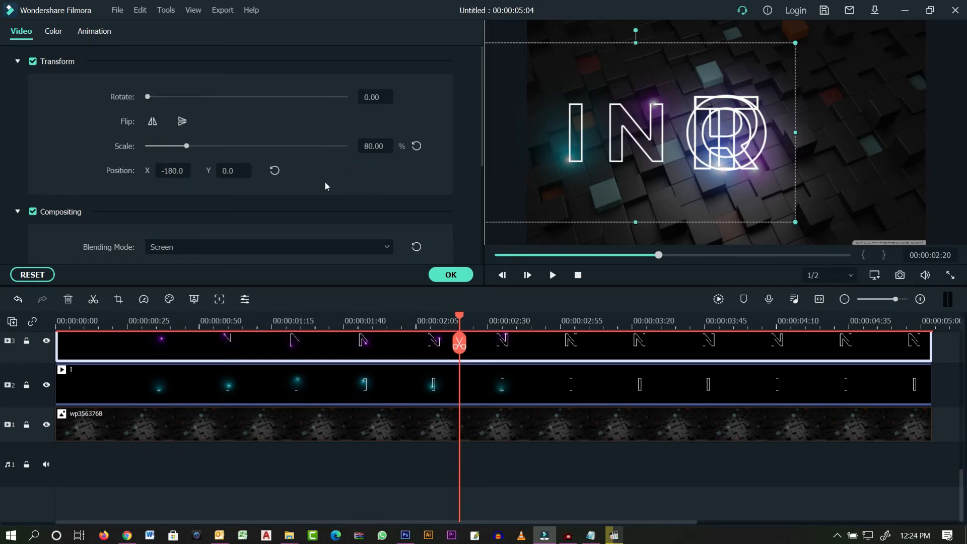
pyautogui.scroll(2, 364, 386)
# - Scale the T clip to 80% and set its X position to -20
pyautogui.click(364, 363)
pyautogui.click(381, 147)
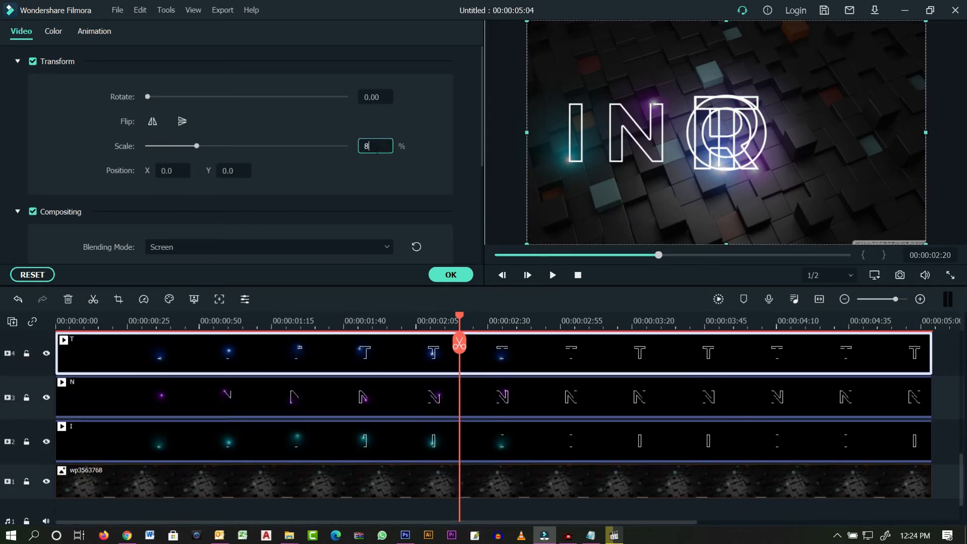
pyautogui.write('80')
pyautogui.click(183, 172)
pyautogui.write('-20')
pyautogui.click(334, 190)
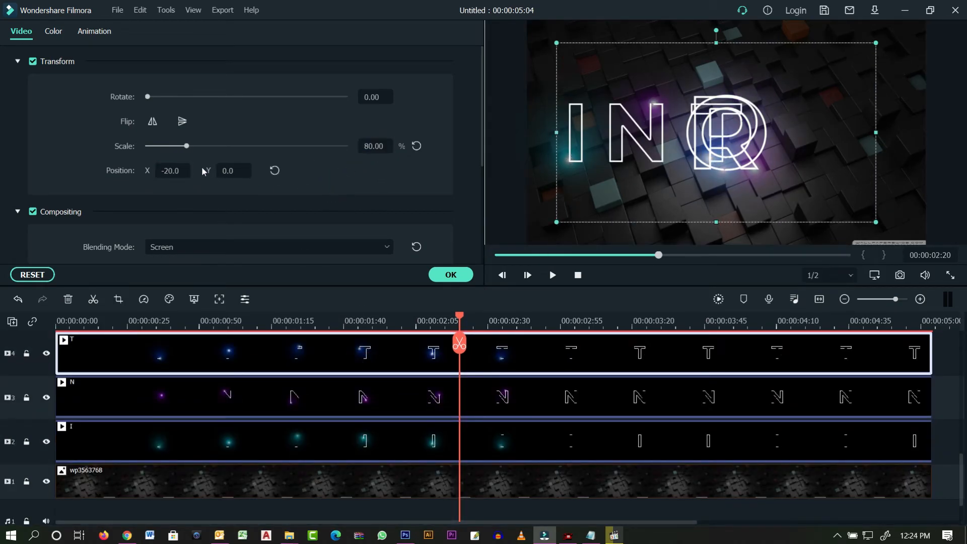
pyautogui.scroll(3, 404, 433)
# - Scale the R clip to 80% and set its X position to 120
pyautogui.click(406, 391)
pyautogui.click(389, 147)
pyautogui.write('80')
pyautogui.click(370, 181)
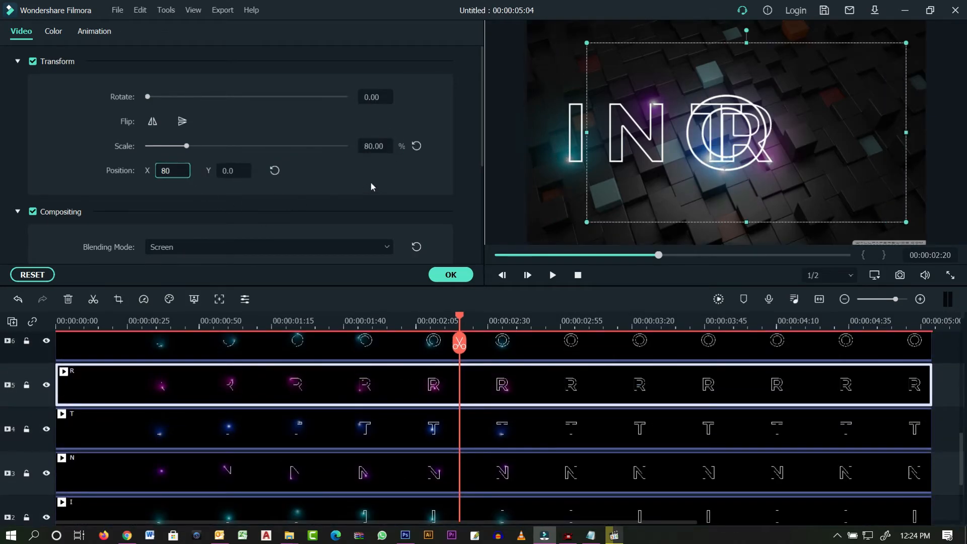
pyautogui.click(172, 170)
pyautogui.write('120')
pyautogui.click(281, 188)
pyautogui.scroll(2, 411, 367)
# - Scale the O clip to 80% and apply an X position of -50
pyautogui.click(402, 380)
pyautogui.click(376, 147)
pyautogui.write('80')
pyautogui.click(176, 172)
pyautogui.write('-50')
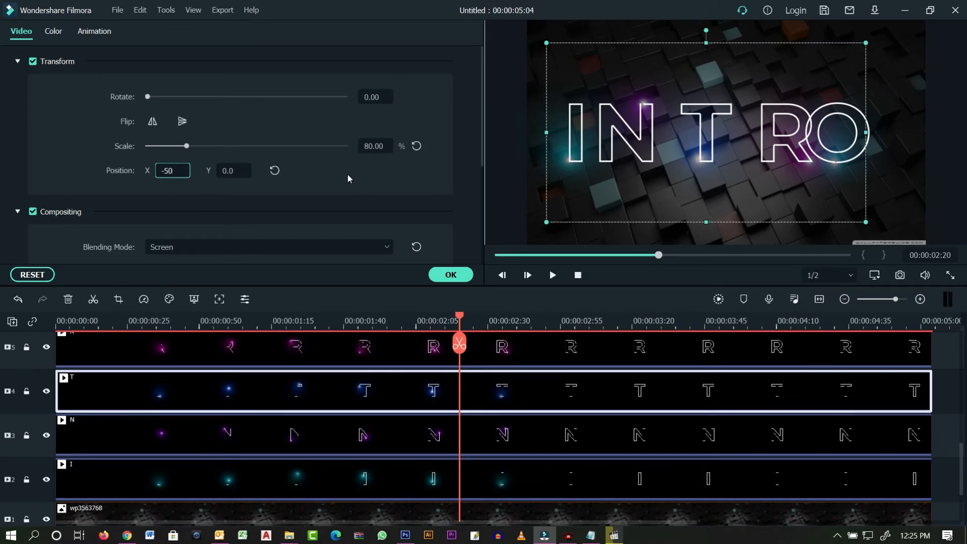
pyautogui.click(347, 174)
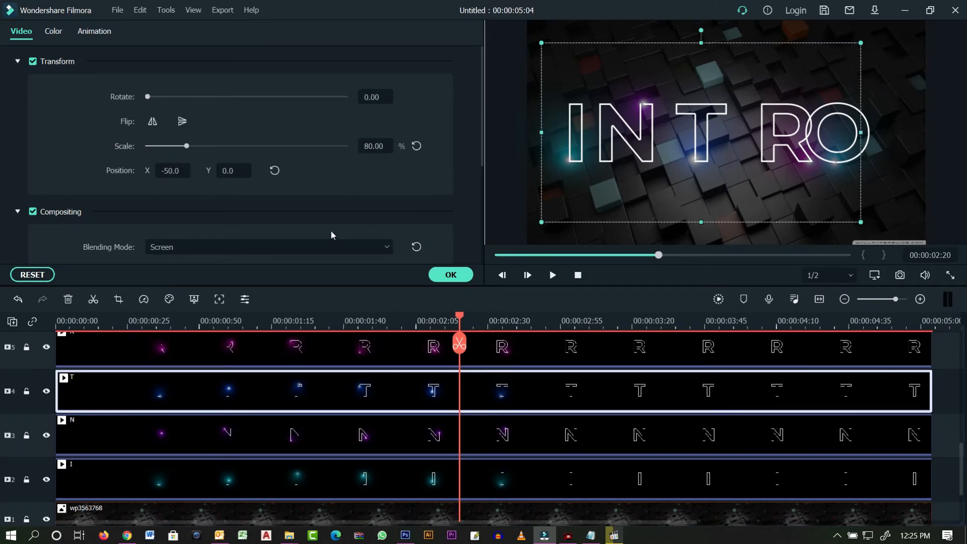
# - Change the R clip's X position to 90
pyautogui.click(397, 356)
pyautogui.click(185, 173)
pyautogui.doubleClick(159, 170)
pyautogui.write('90')
pyautogui.click(361, 187)
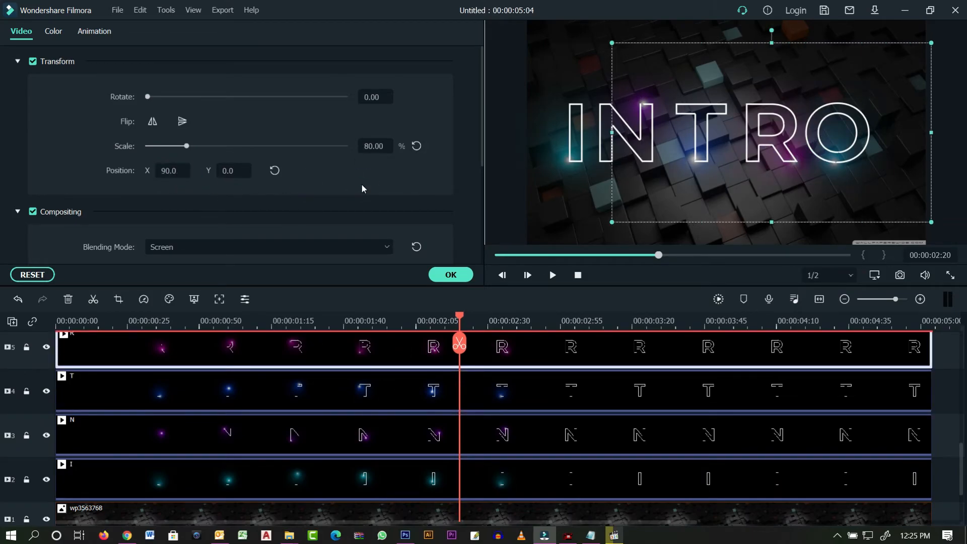
# - Move the O clip to X position 240
pyautogui.scroll(2, 352, 364)
pyautogui.click(352, 364)
pyautogui.doubleClick(171, 170)
pyautogui.write('240')
pyautogui.click(322, 178)
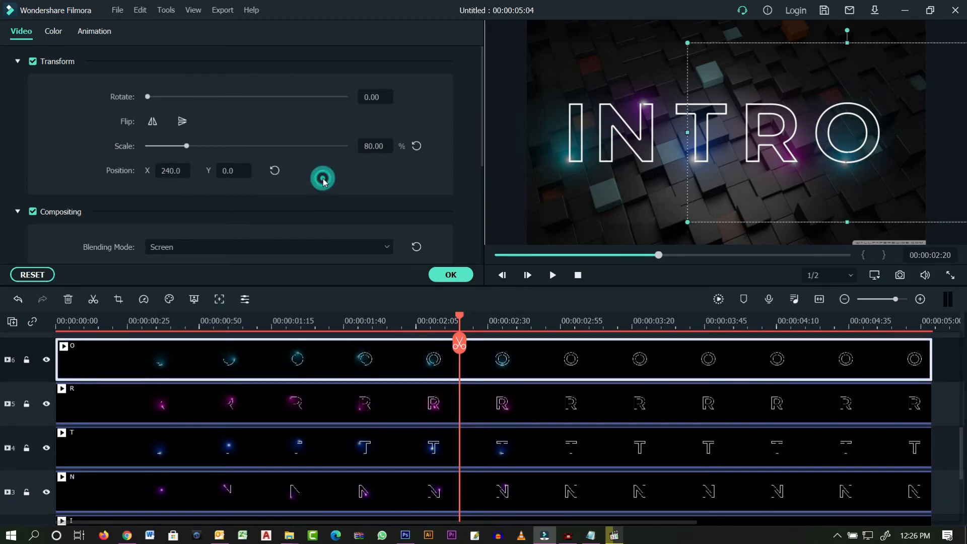
# - Select the cube background clip for color correction
pyautogui.click(616, 343)
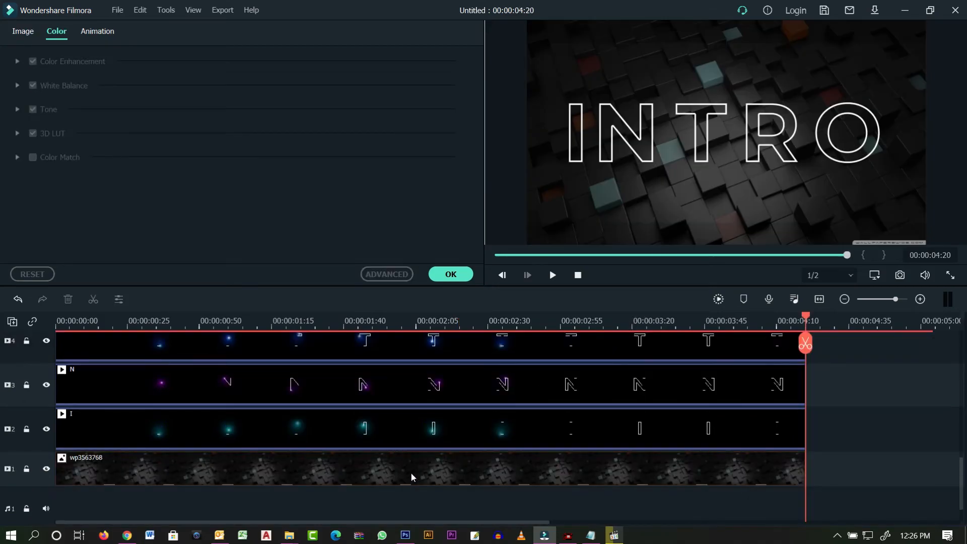
pyautogui.click(410, 473)
pyautogui.press('Home')
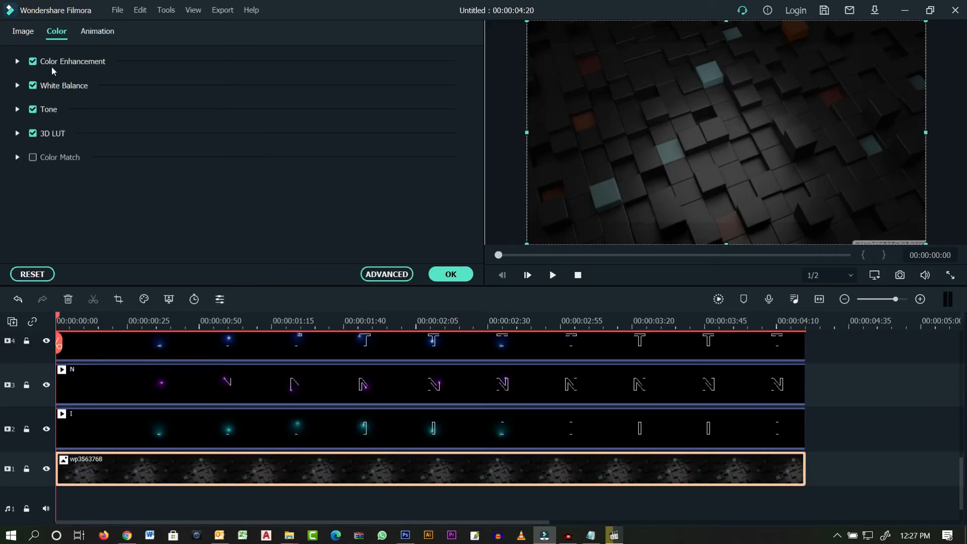
# - In advanced color correction, set the cube background's brightness to -1, vibrance 13 and saturation 15
pyautogui.click(383, 274)
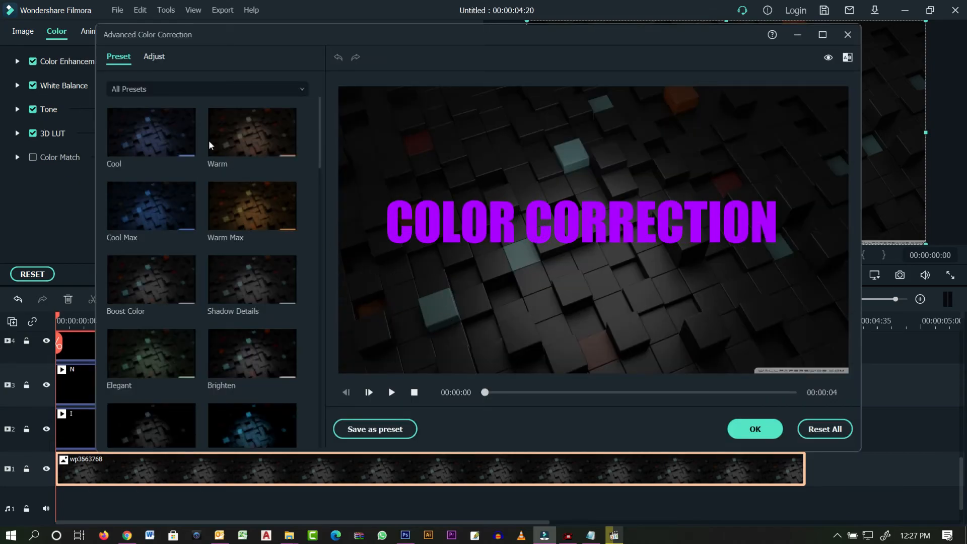
pyautogui.click(154, 57)
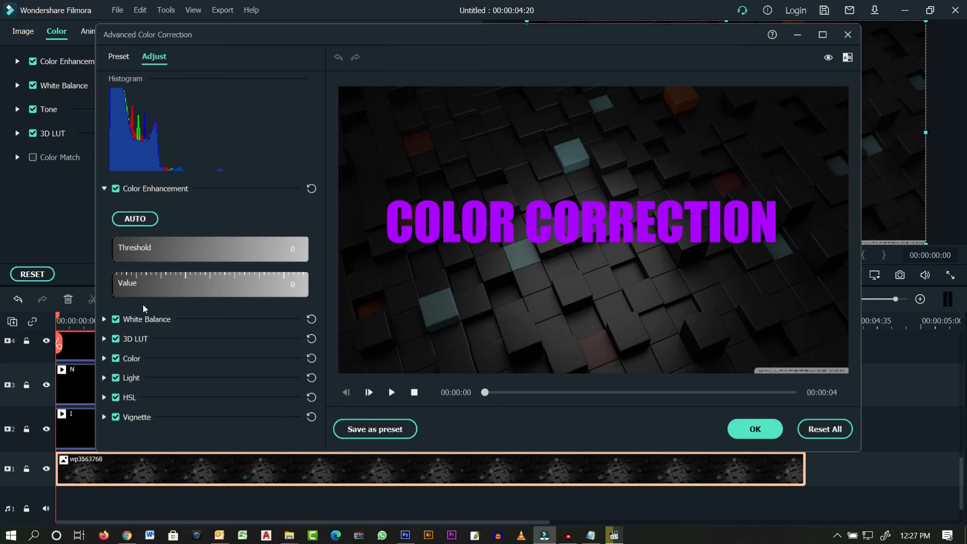
pyautogui.click(105, 358)
pyautogui.scroll(-1, 213, 349)
pyautogui.moveTo(206, 279)
pyautogui.mouseDown()
pyautogui.moveTo(187, 284)
pyautogui.moveTo(281, 281)
pyautogui.moveTo(205, 280)
pyautogui.mouseUp()
pyautogui.moveTo(209, 341)
pyautogui.mouseDown()
pyautogui.moveTo(290, 348)
pyautogui.moveTo(220, 343)
pyautogui.mouseUp()
pyautogui.moveTo(208, 372)
pyautogui.mouseDown()
pyautogui.moveTo(289, 373)
pyautogui.moveTo(220, 373)
pyautogui.mouseUp()
# - Darken the background's shadows to -65 in the Light section, leaving whites unchanged
pyautogui.click(104, 401)
pyautogui.scroll(-3, 213, 339)
pyautogui.moveTo(206, 318); pyautogui.dragTo(142, 323)
pyautogui.moveTo(205, 349)
pyautogui.mouseDown()
pyautogui.moveTo(282, 348)
pyautogui.moveTo(207, 349)
pyautogui.mouseUp()
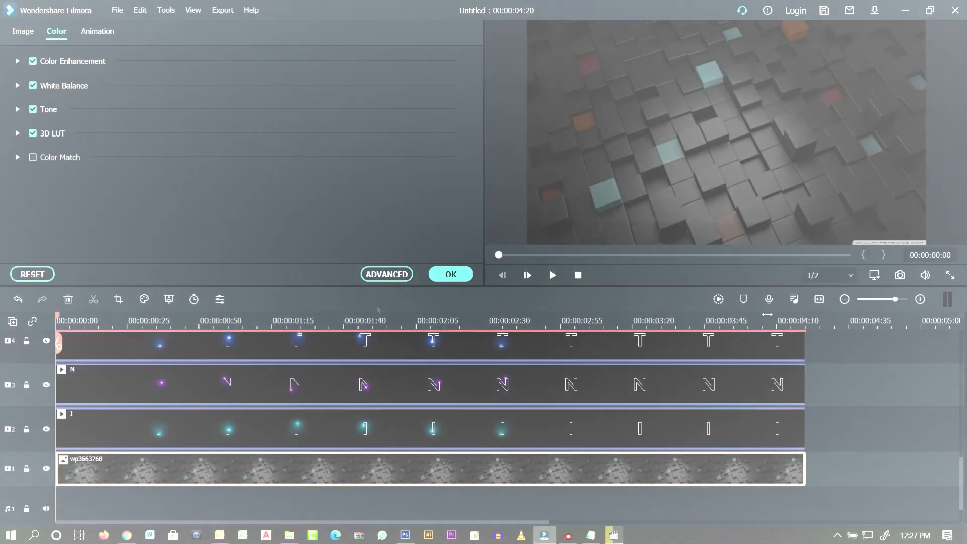
# - Play back the INTRO animation over the darkened cube background in the preview
pyautogui.click(556, 276)
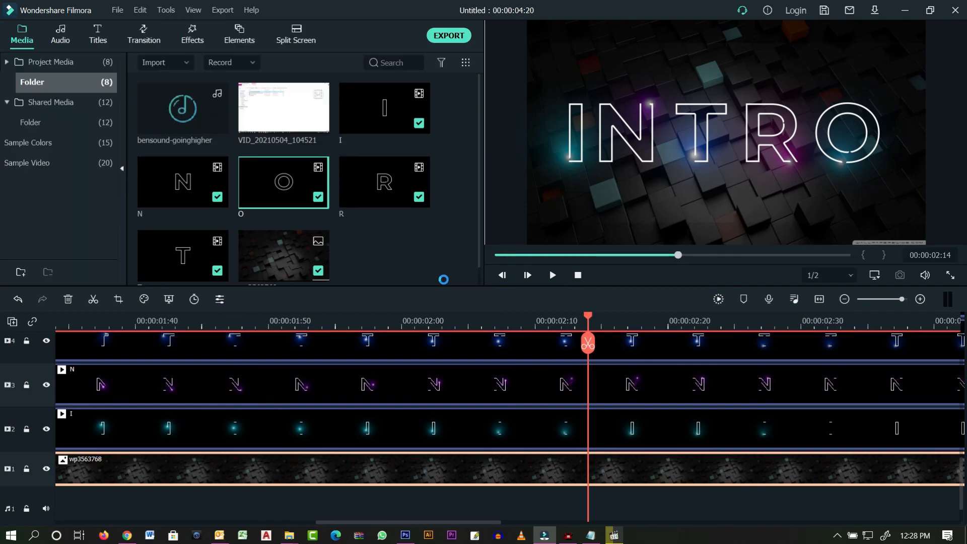
pyautogui.scroll(-2, 427, 408)
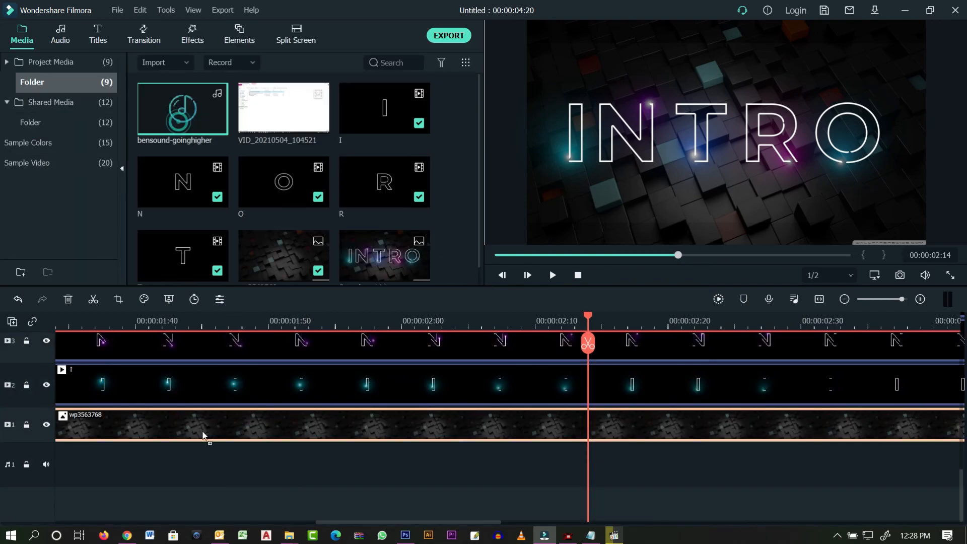